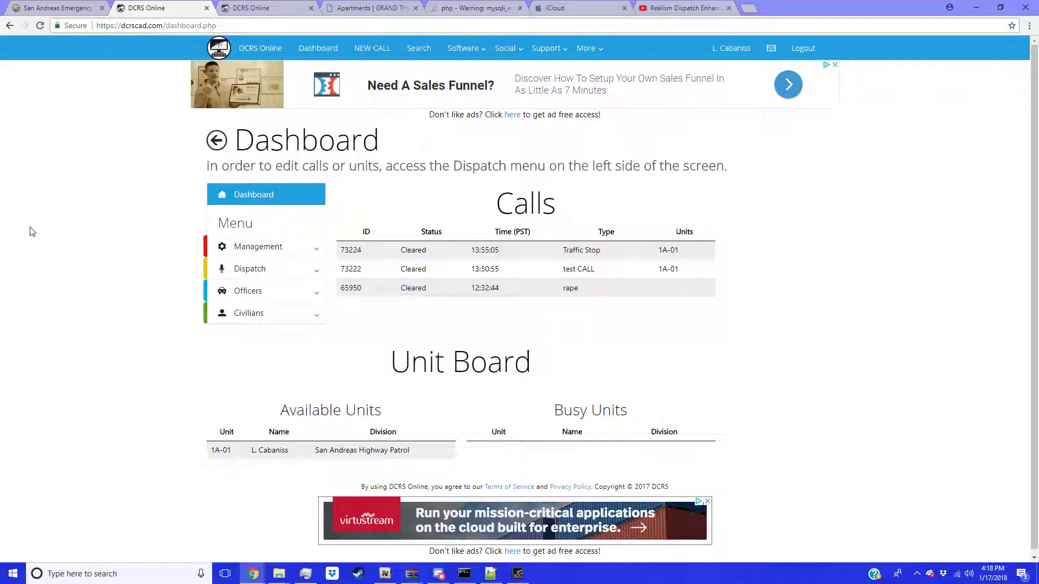
pyautogui.click(280, 313)
pyautogui.click(282, 317)
pyautogui.click(280, 318)
pyautogui.click(280, 317)
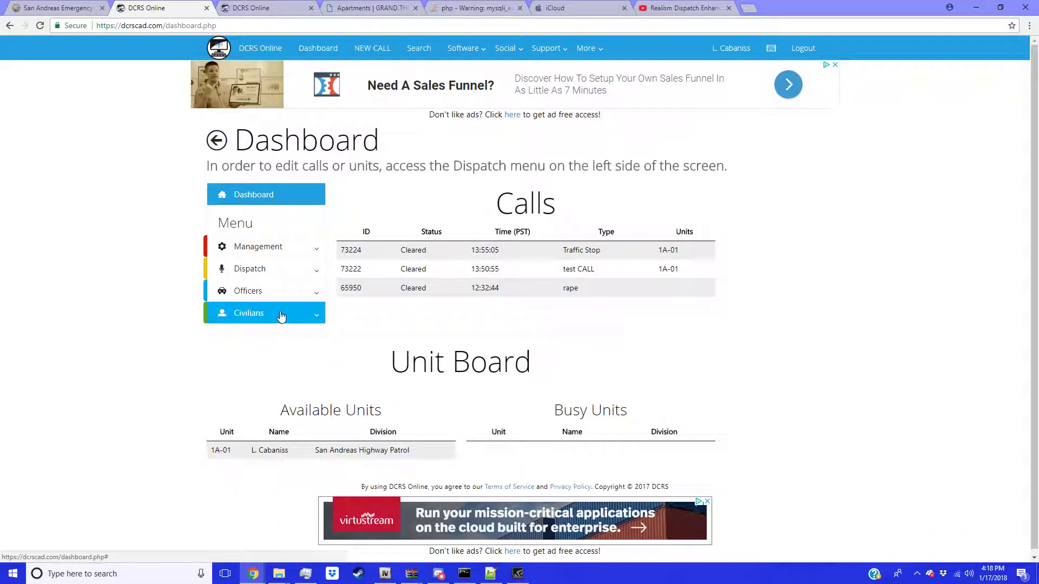
pyautogui.click(254, 314)
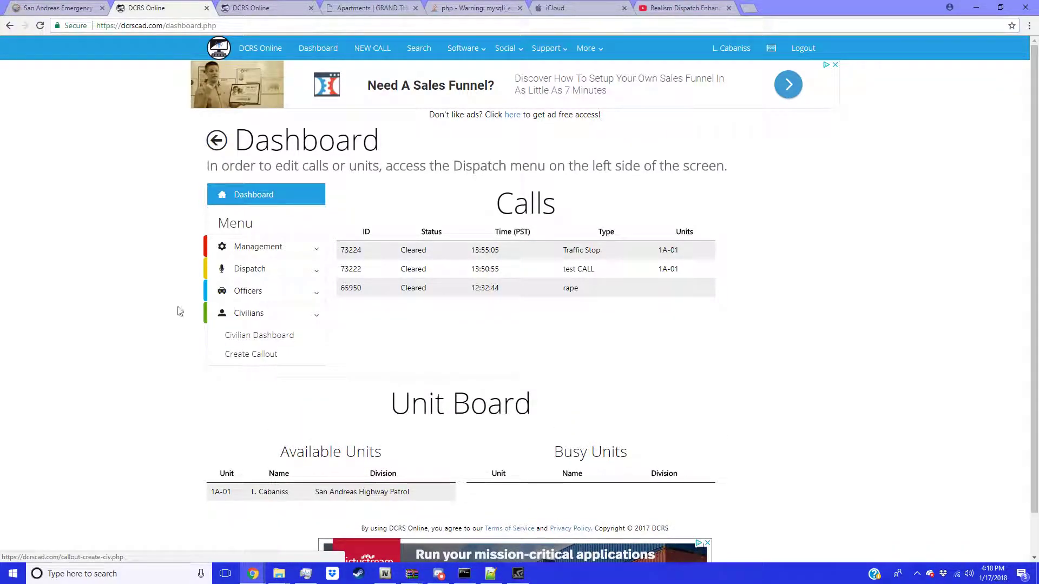
pyautogui.click(255, 272)
pyautogui.click(255, 272)
pyautogui.click(256, 271)
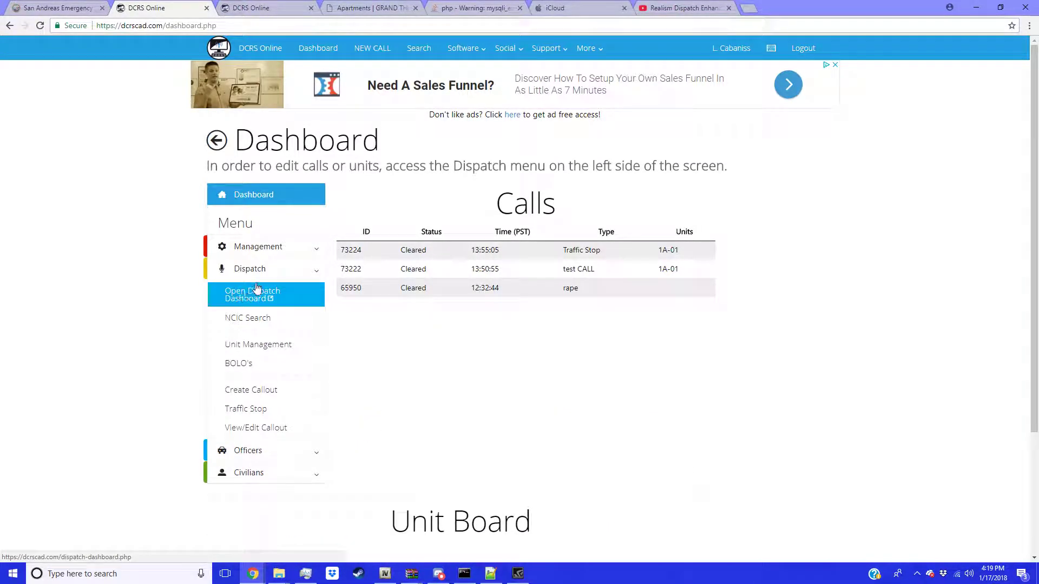
pyautogui.click(255, 270)
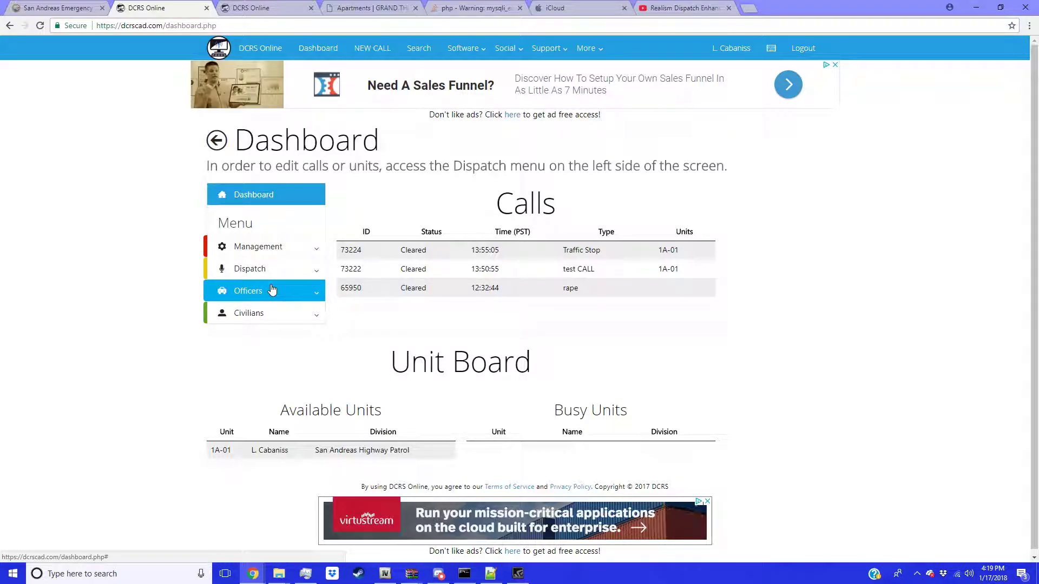
# Start a new civilian callout with the call type "armed man with long rifle".
pyautogui.click(266, 313)
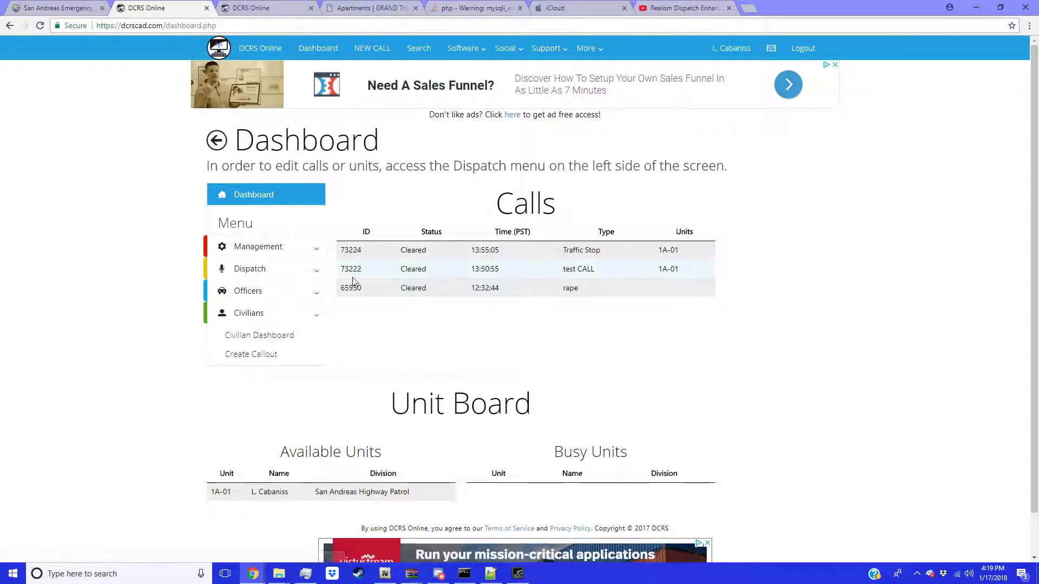
pyautogui.click(270, 355)
pyautogui.click(488, 201)
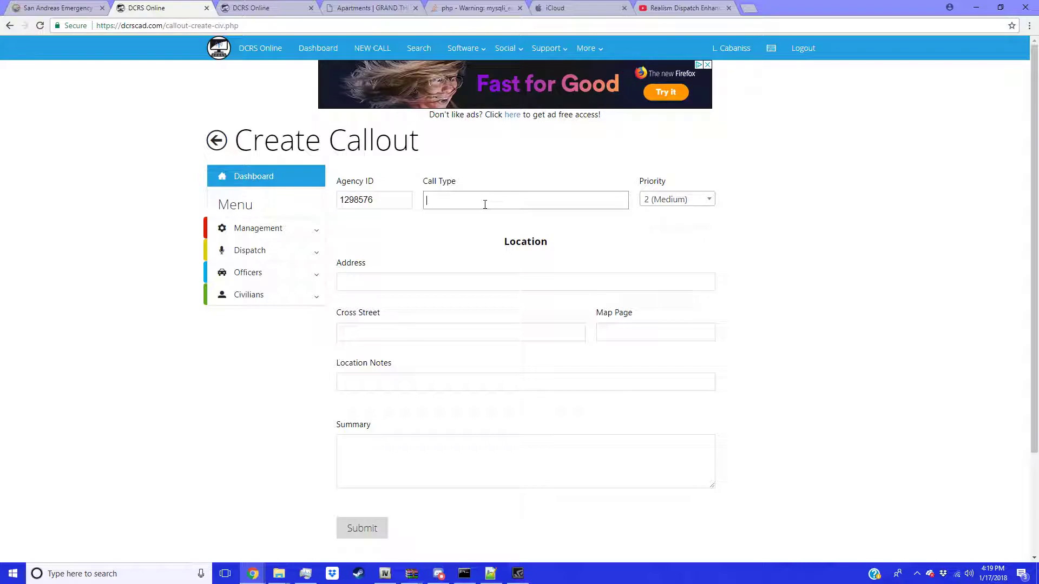
pyautogui.write('ar')
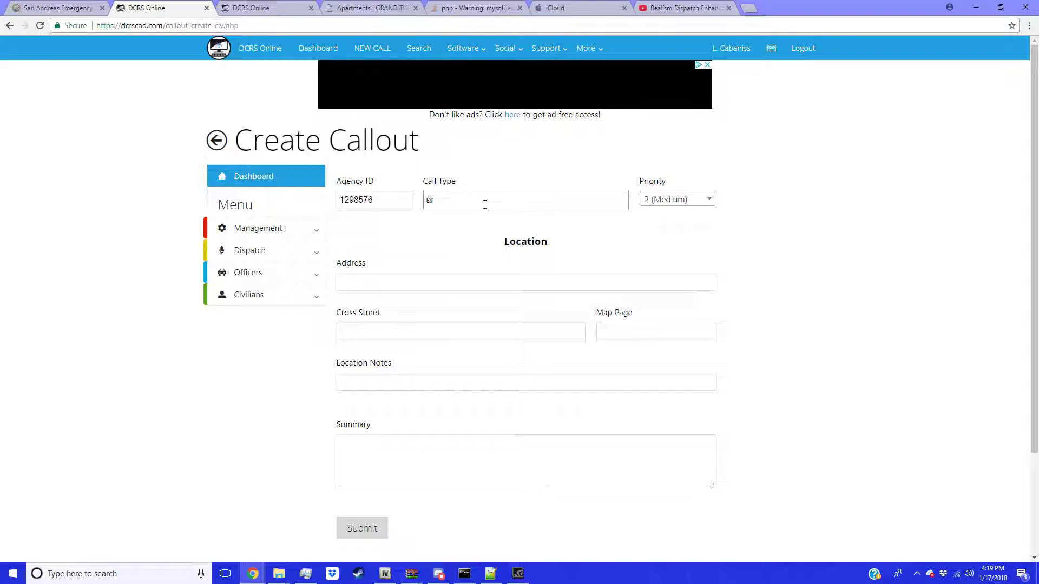
pyautogui.write('med man')
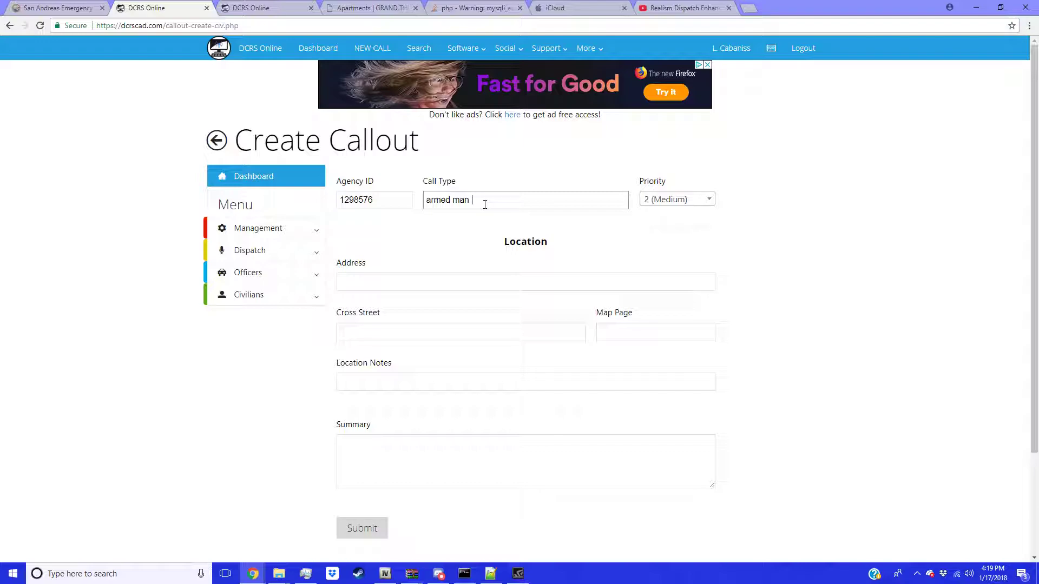
pyautogui.write(' with long rifle')
# Choose 2 (Medium) as the callout's priority.
pyautogui.click(651, 206)
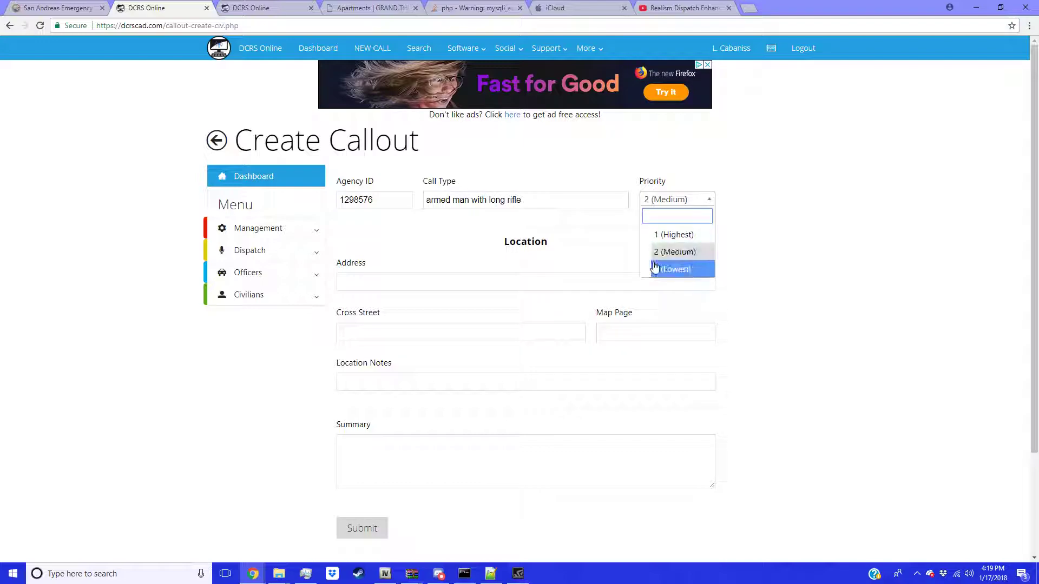
pyautogui.click(665, 254)
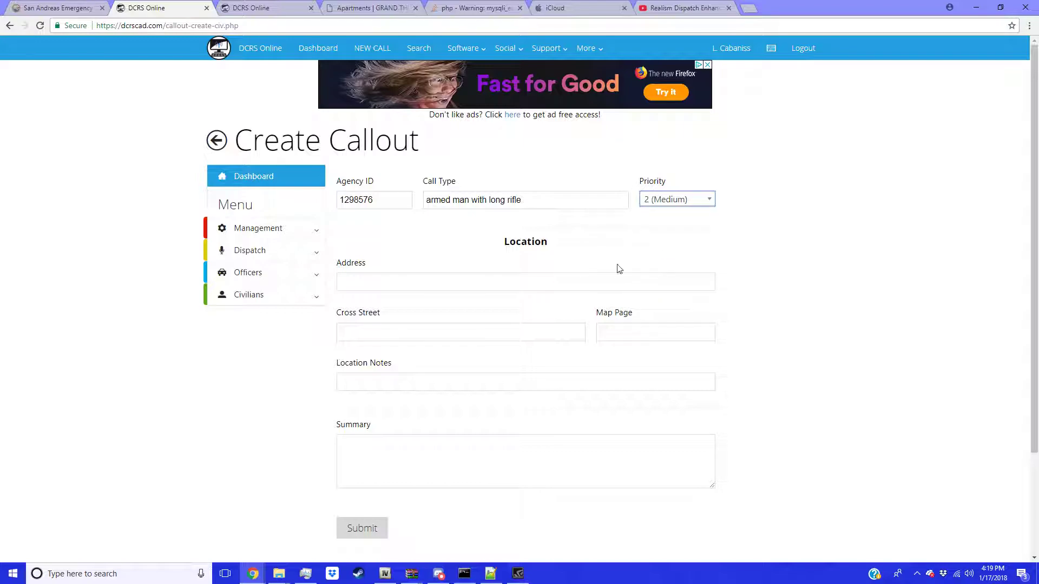
pyautogui.click(670, 207)
pyautogui.click(673, 254)
# Enter the incident's street address in the callout's location details and set the map page to 2119.
pyautogui.click(501, 275)
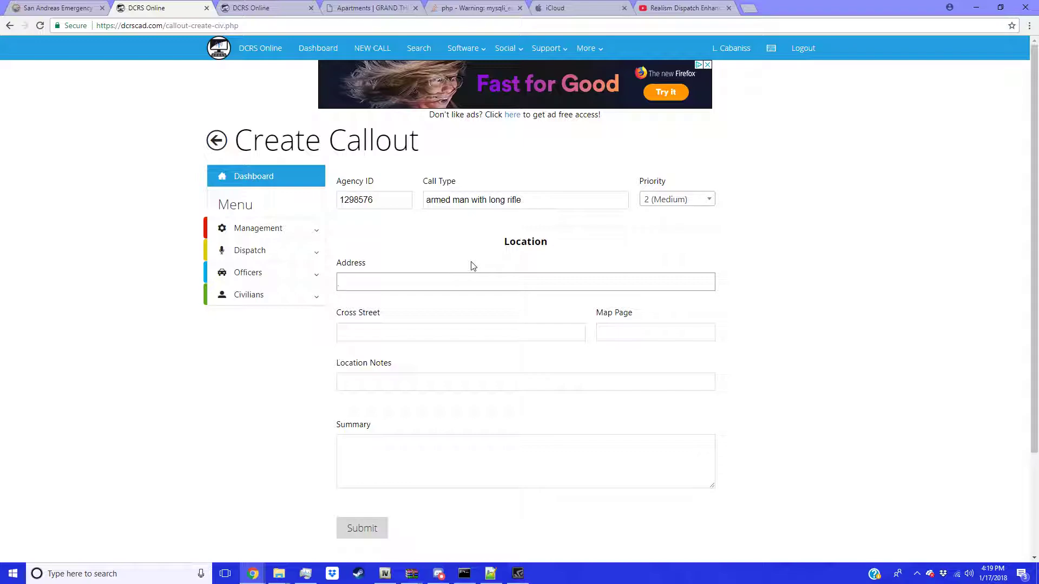
pyautogui.write('3113')
pyautogui.write(' procop')
pyautogui.write('io droi')
pyautogui.press('BackSpace')
pyautogui.press('BackSpace')
pyautogui.write('v')
pyautogui.click(658, 328)
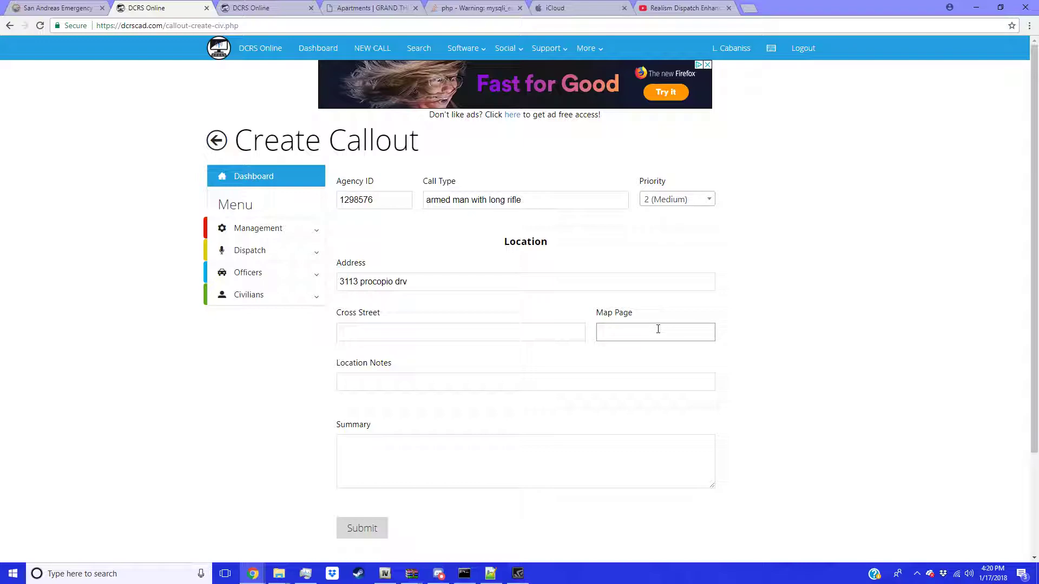
pyautogui.write('2119')
# Enter "us route 1" as the cross street and "on the corner of procopio us rout 1" as the location notes.
pyautogui.click(396, 390)
pyautogui.write('on the corner of ')
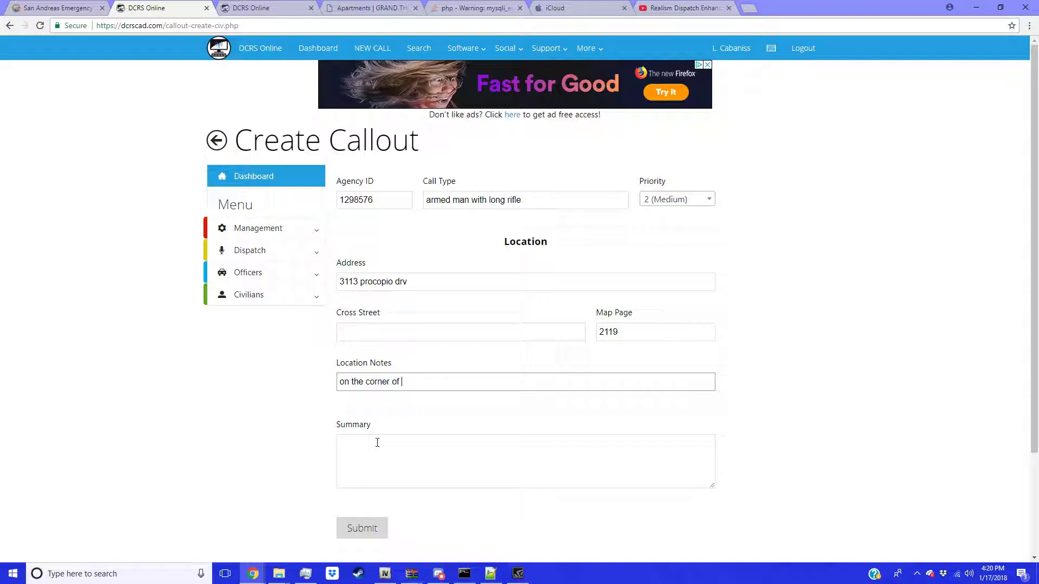
pyautogui.write('procopiol')
pyautogui.click(416, 328)
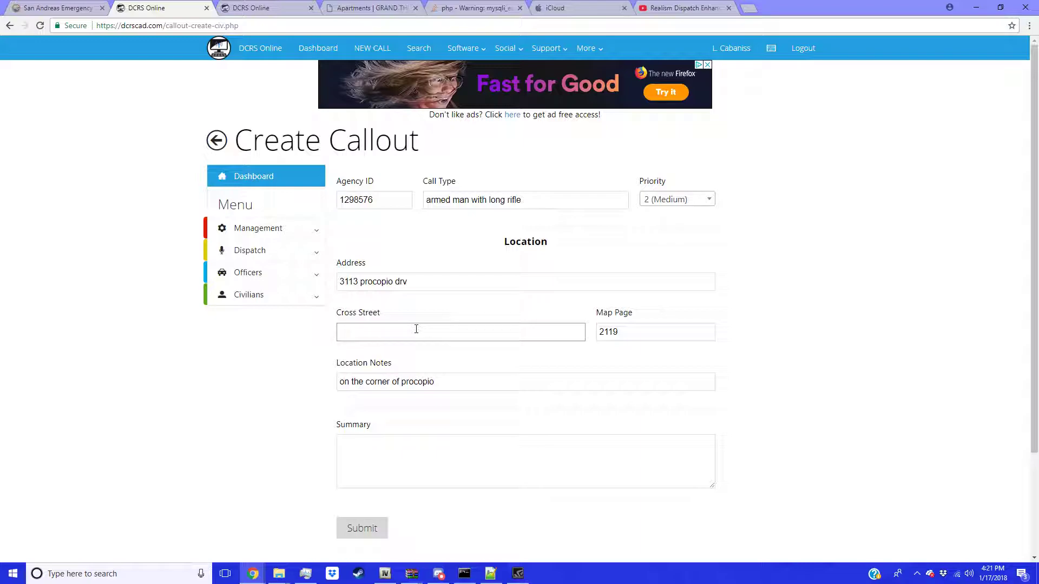
pyautogui.write('us route 1')
pyautogui.click(474, 387)
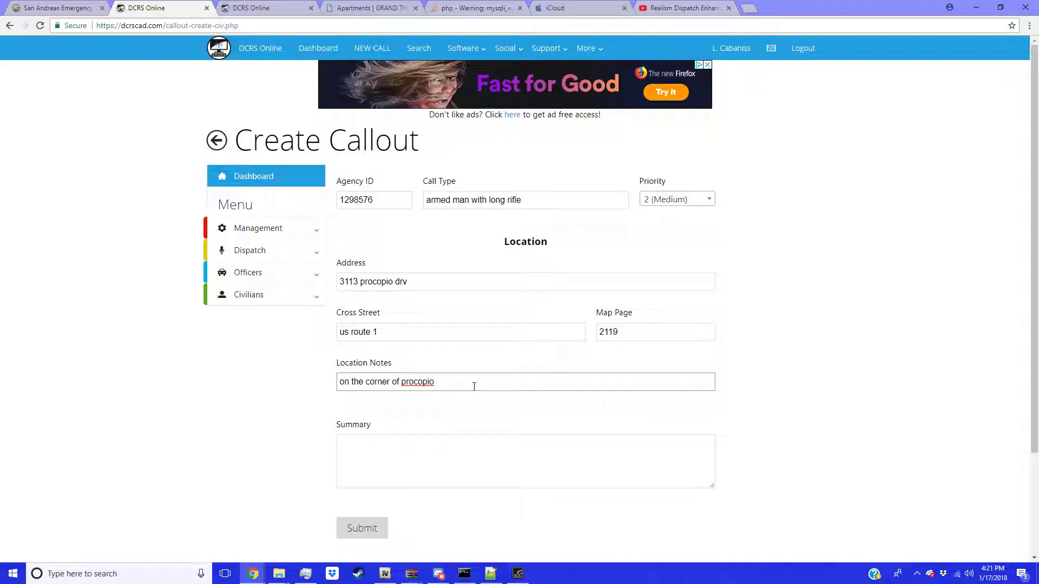
pyautogui.write('us rout 1')
# Write the summary "he is standing around with a long rifle on his back" and submit the callout.
pyautogui.click(384, 453)
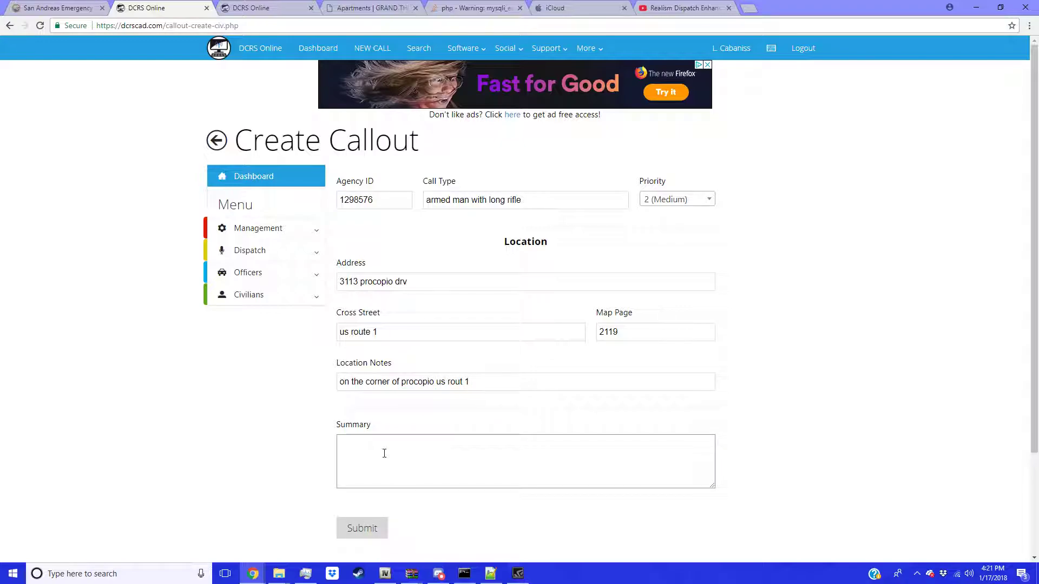
pyautogui.write('he is stand')
pyautogui.press('BackSpace')
pyautogui.write('ing around')
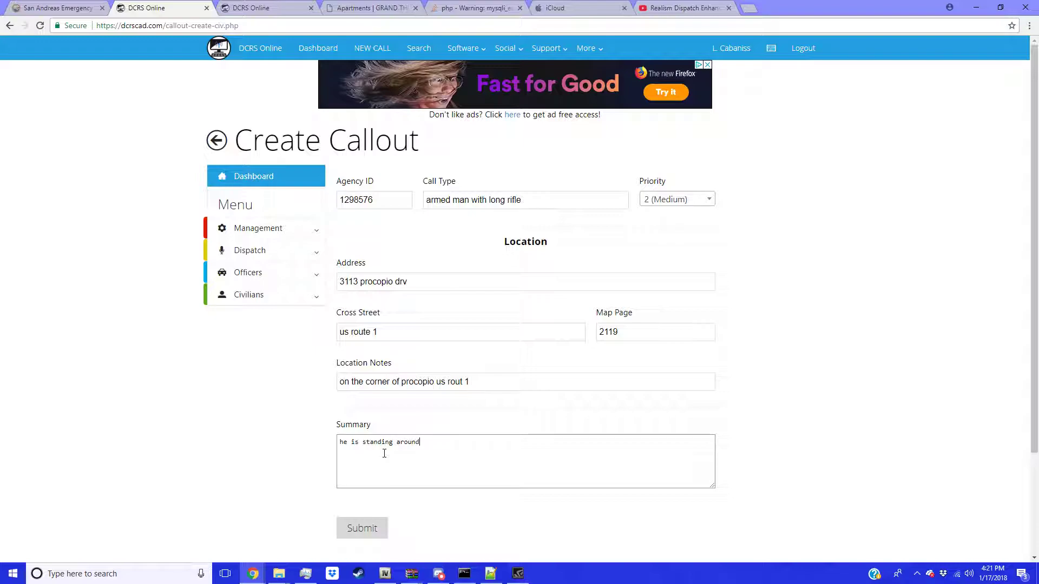
pyautogui.write(' with a ')
pyautogui.write('li')
pyautogui.write('o')
pyautogui.press('BackSpace')
pyautogui.write('p')
pyautogui.write('ong rifle')
pyautogui.write(' on his ')
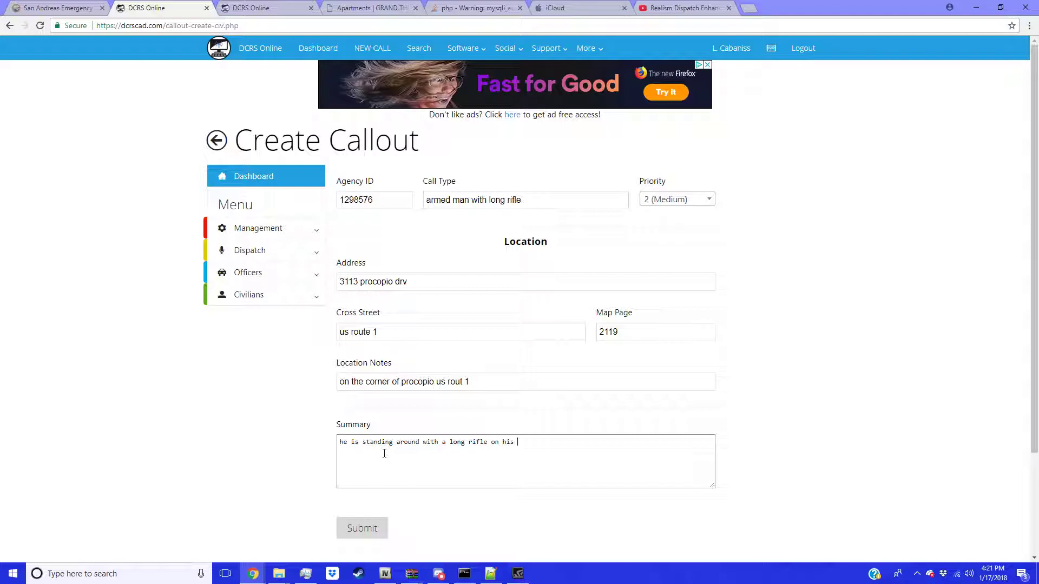
pyautogui.write('back')
pyautogui.click(347, 532)
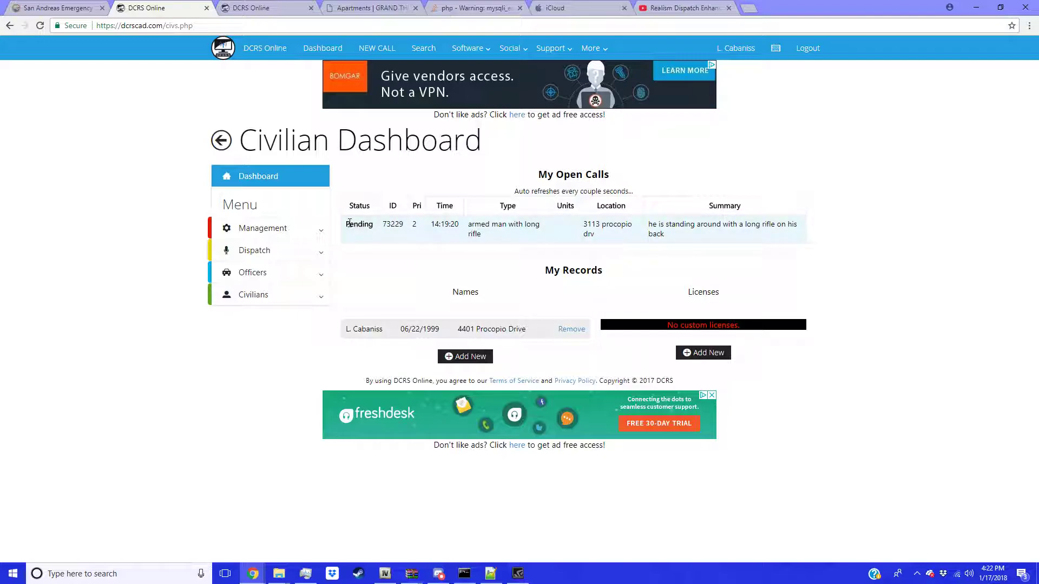
# Review the submitted call on the civilian dashboard, and open and reload the dispatch dashboard.
pyautogui.moveTo(349, 222); pyautogui.dragTo(798, 238)
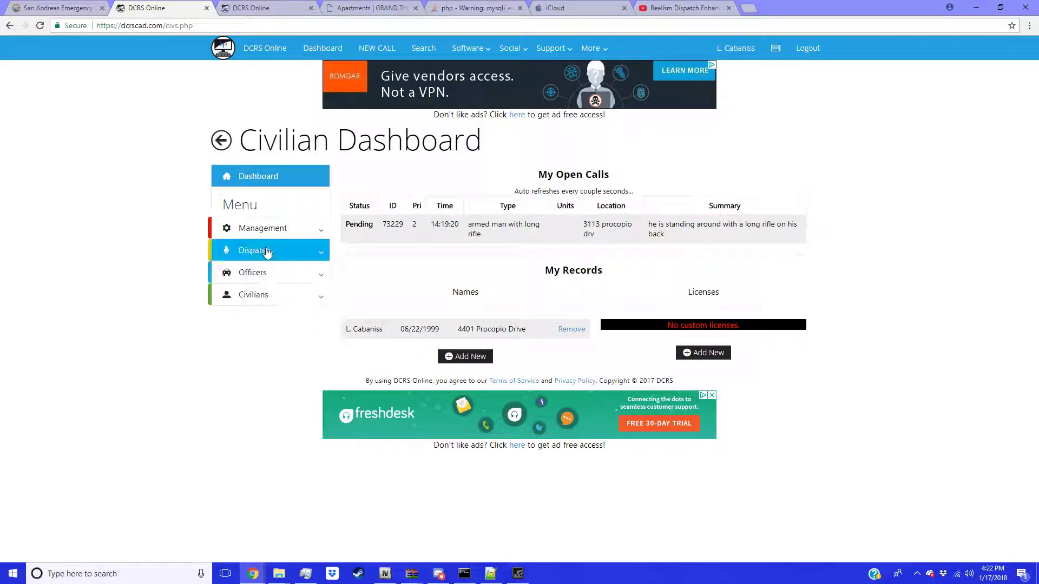
pyautogui.click(266, 252)
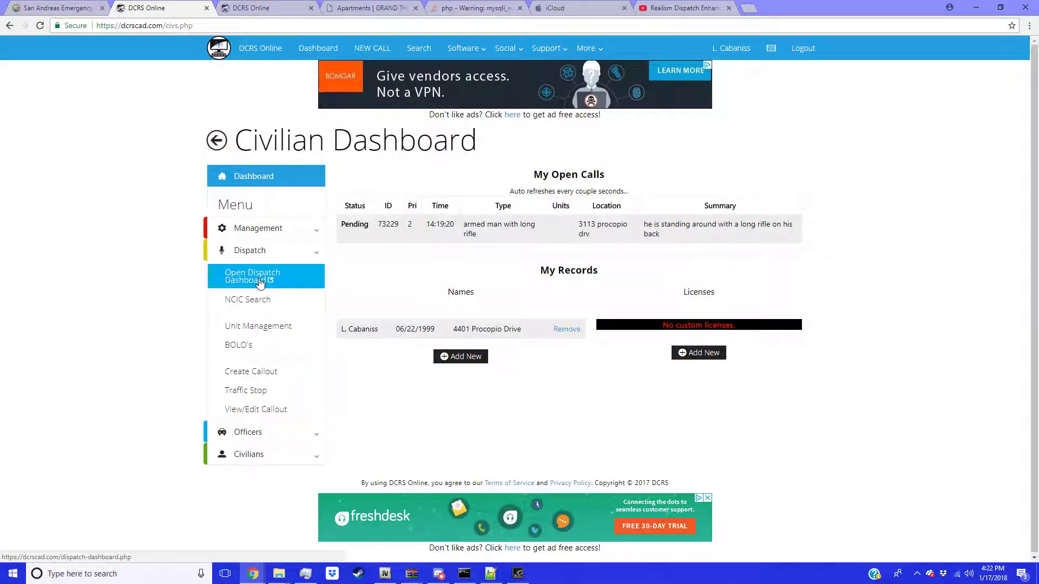
pyautogui.click(260, 280)
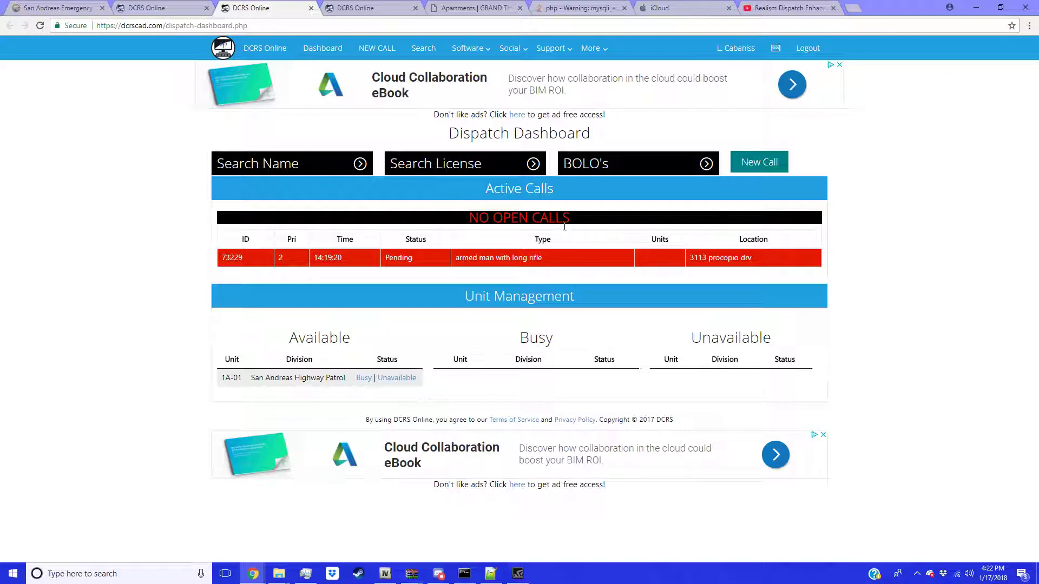
pyautogui.click(41, 26)
pyautogui.click(41, 26)
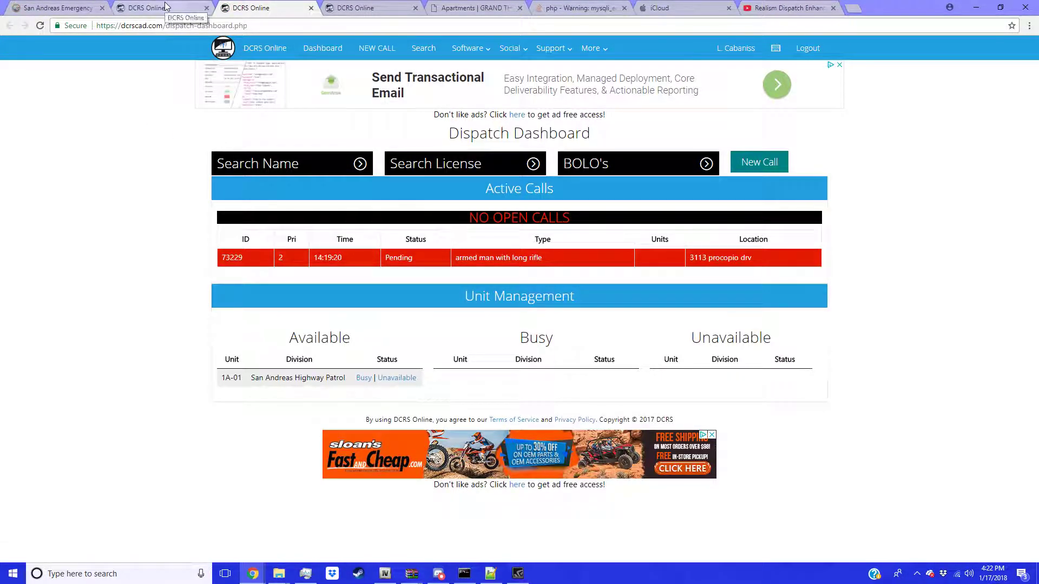
# Open the pending "armed man with long rifle" call for editing and assign unit 1A-01 to it.
pyautogui.click(372, 264)
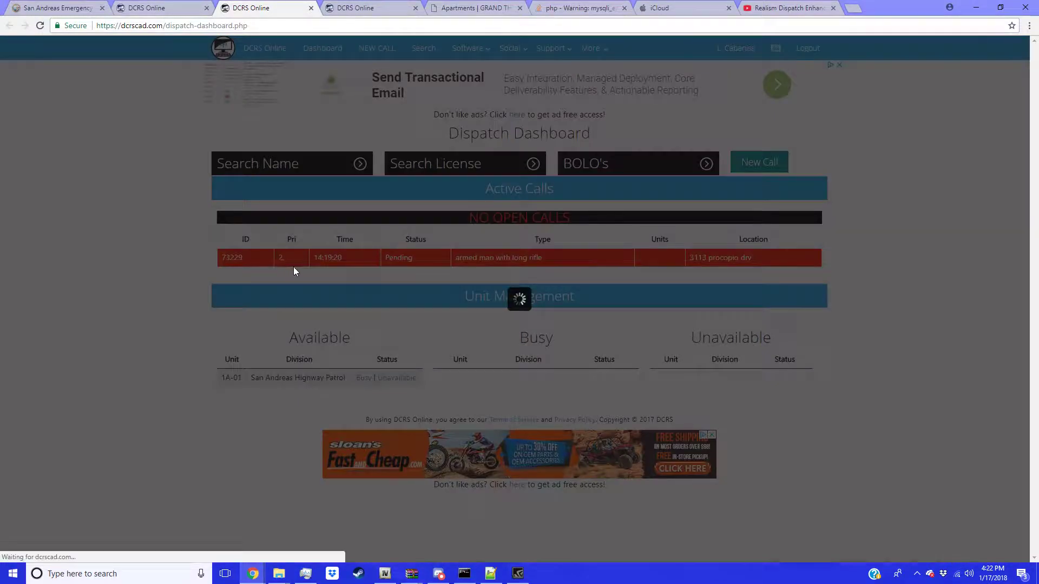
pyautogui.click(744, 46)
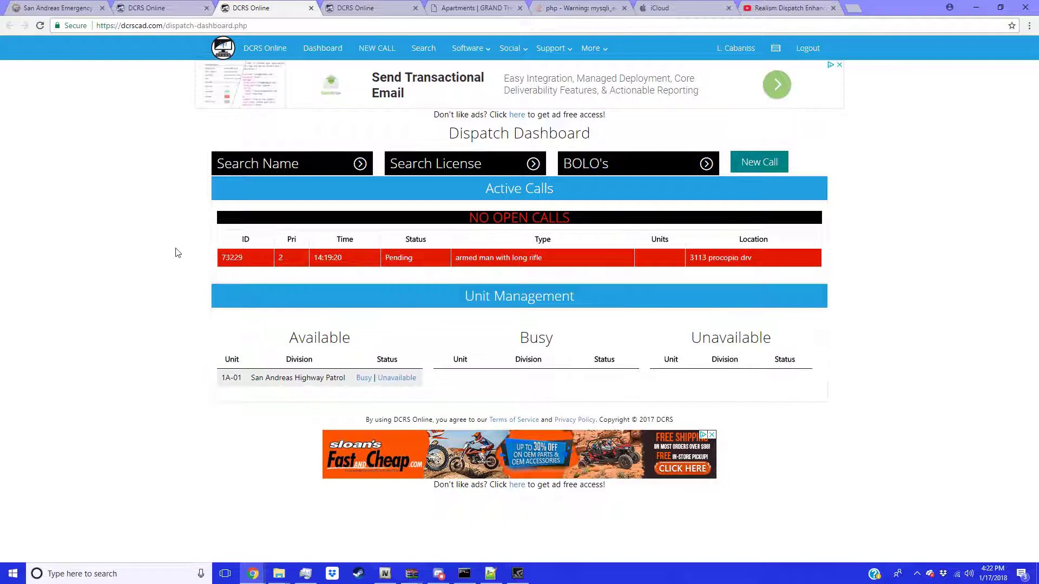
pyautogui.click(240, 259)
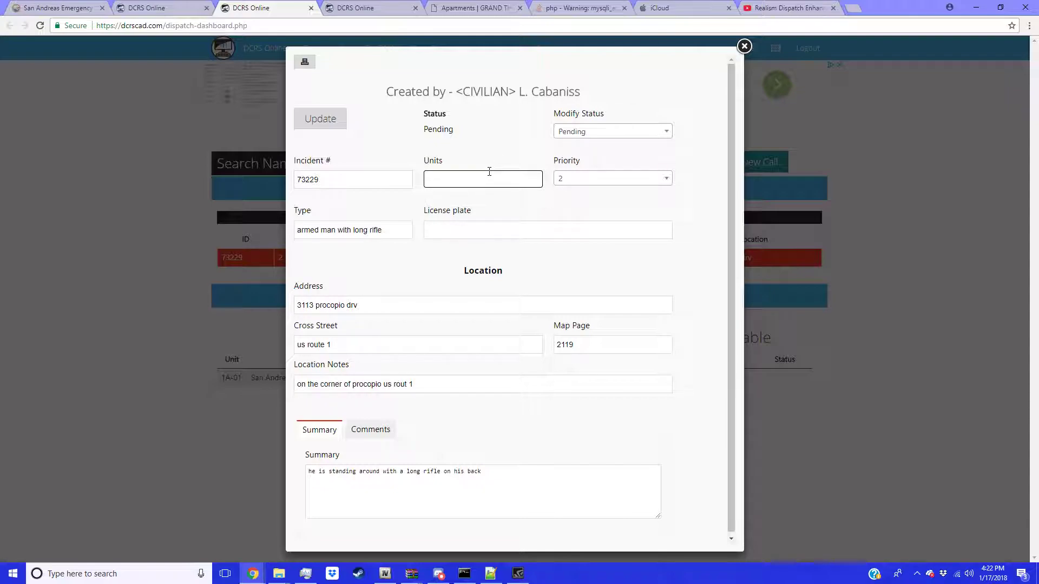
pyautogui.write('1')
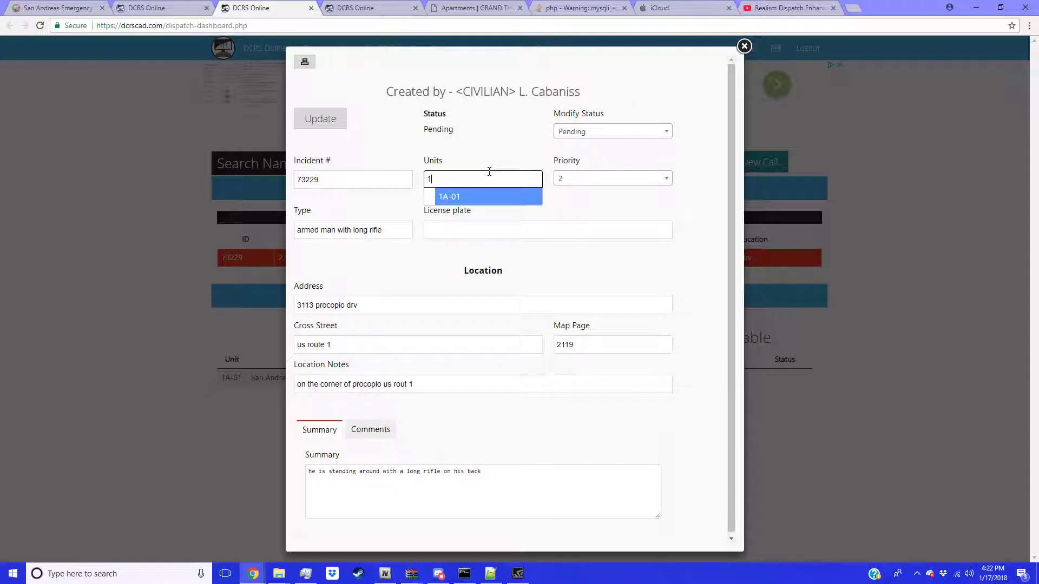
pyautogui.click(475, 198)
# Try priorities 1 and 3 for the call and return it to priority 2.
pyautogui.doubleClick(607, 176)
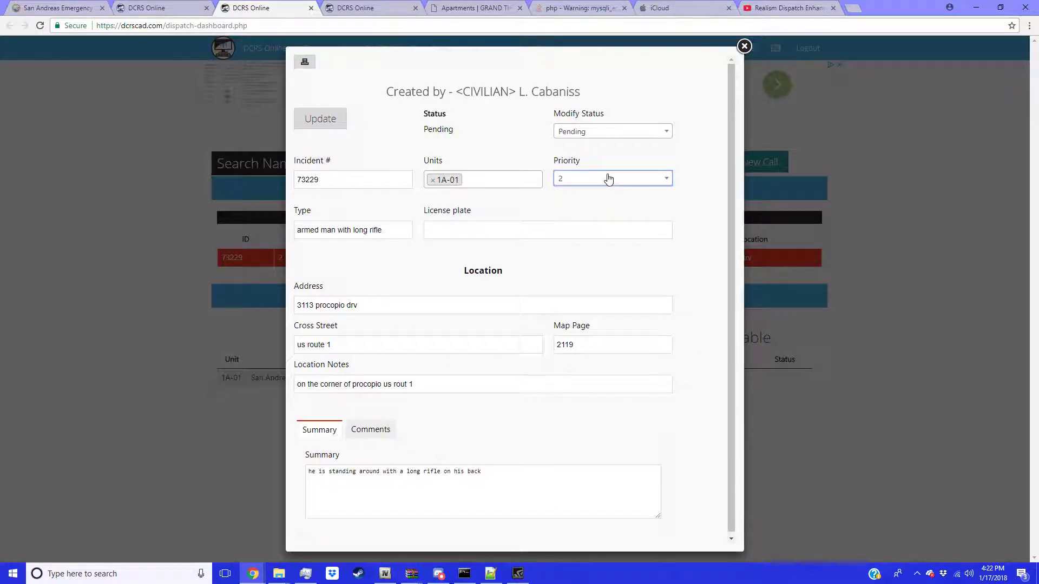
pyautogui.click(593, 180)
pyautogui.click(591, 213)
pyautogui.click(598, 181)
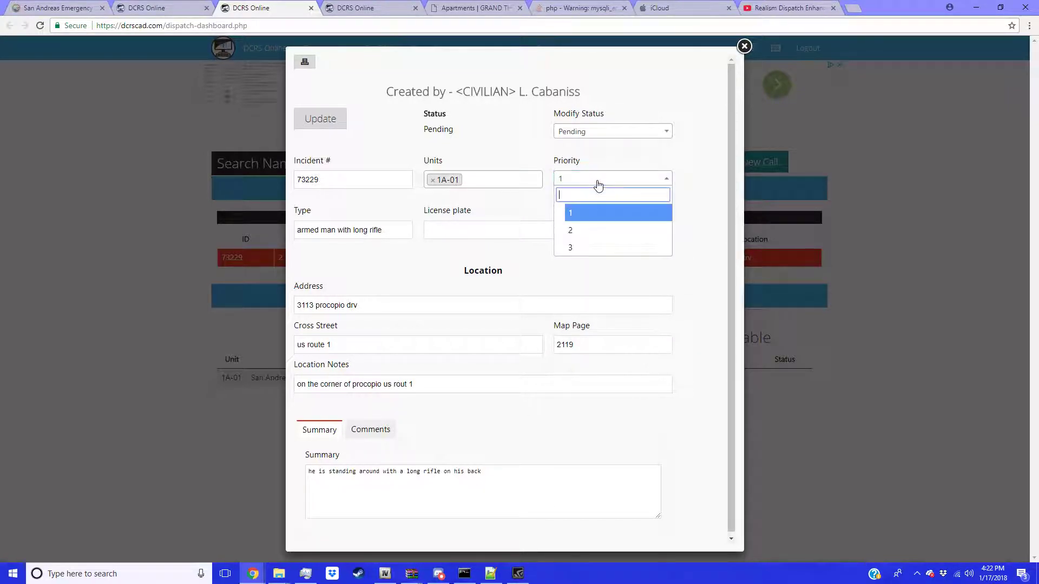
pyautogui.click(598, 227)
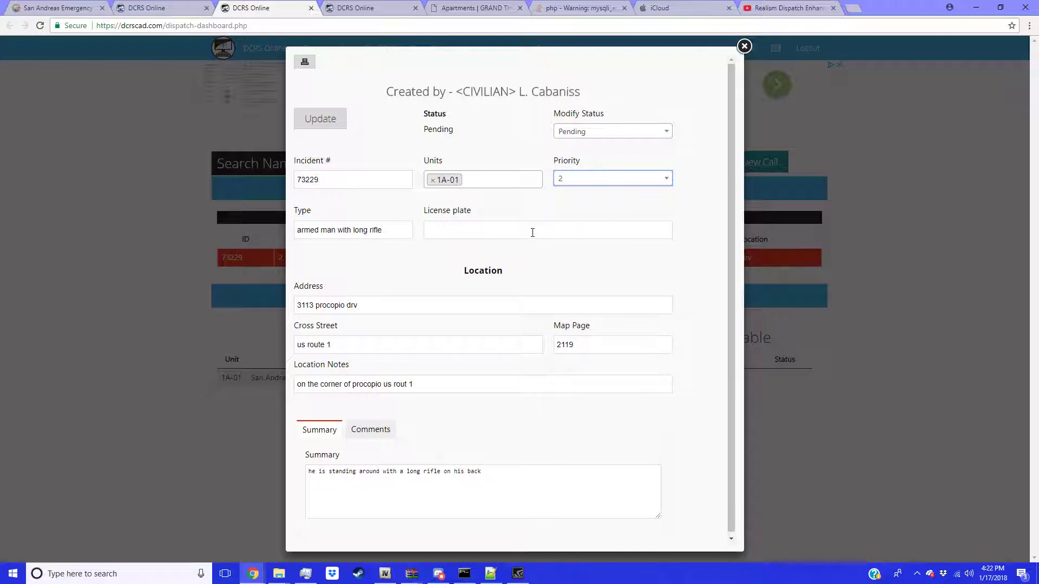
pyautogui.click(597, 178)
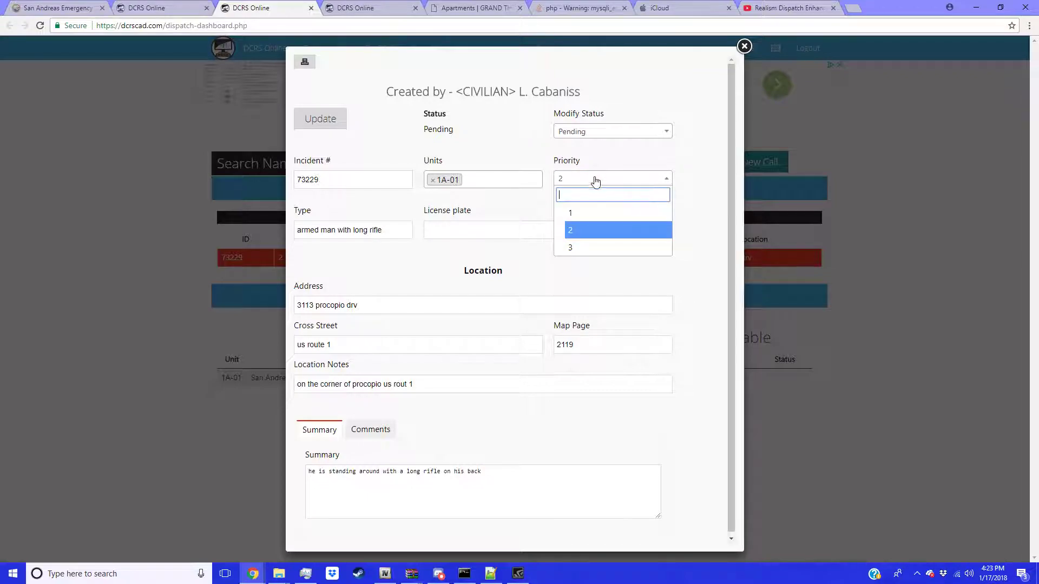
pyautogui.click(574, 247)
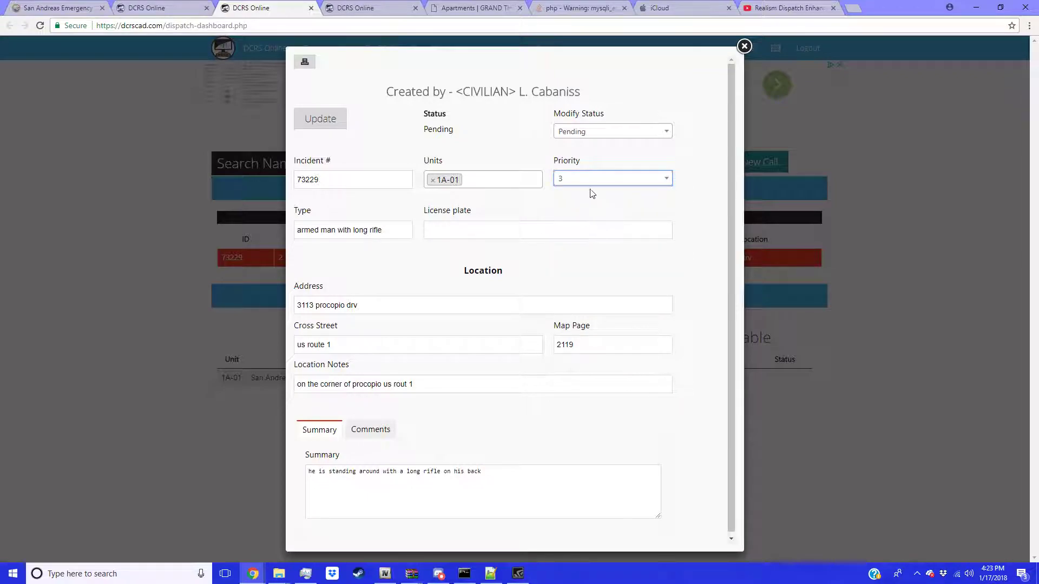
pyautogui.click(591, 179)
pyautogui.click(631, 215)
# Set the call's modified status to En Route.
pyautogui.click(600, 133)
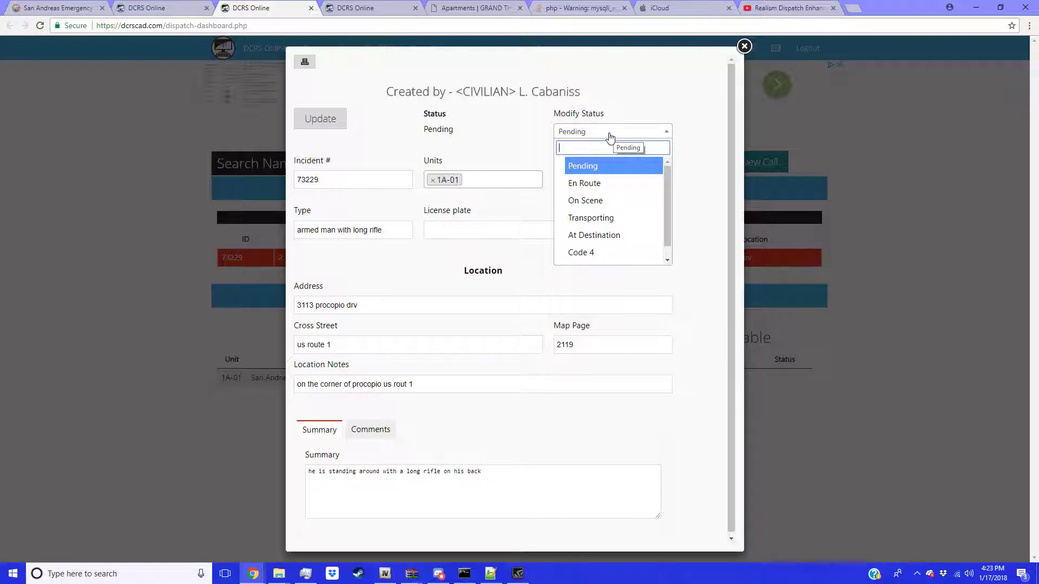
pyautogui.click(598, 184)
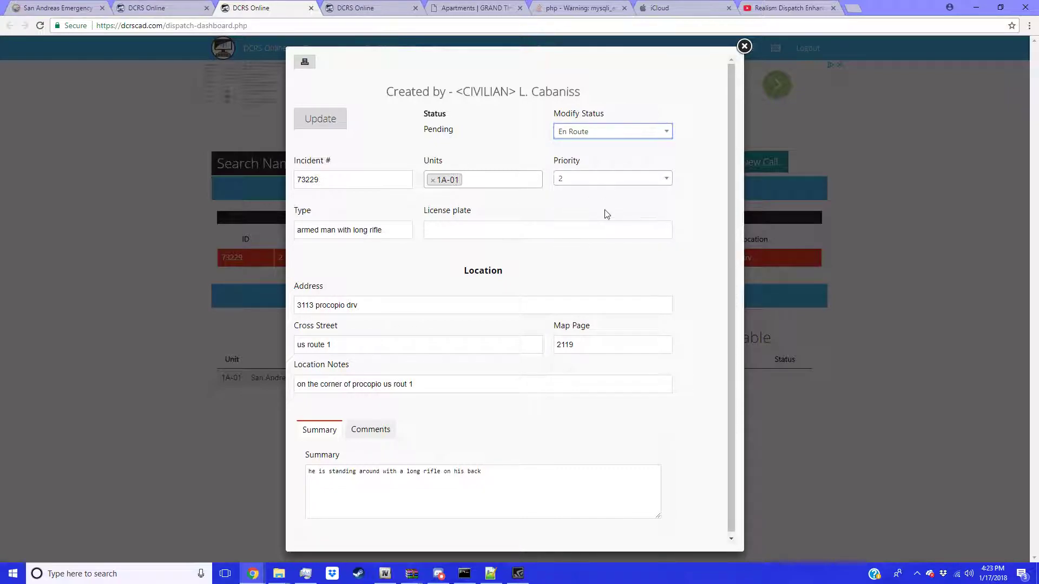
pyautogui.click(475, 226)
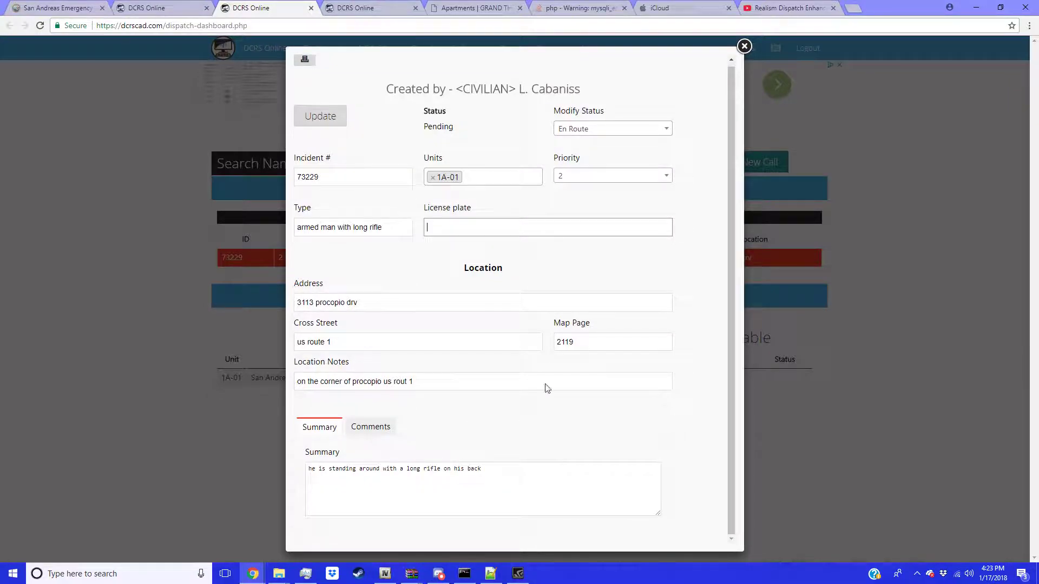
# Correct the location notes' street name to "us route 1" and save the updated call.
pyautogui.click(409, 384)
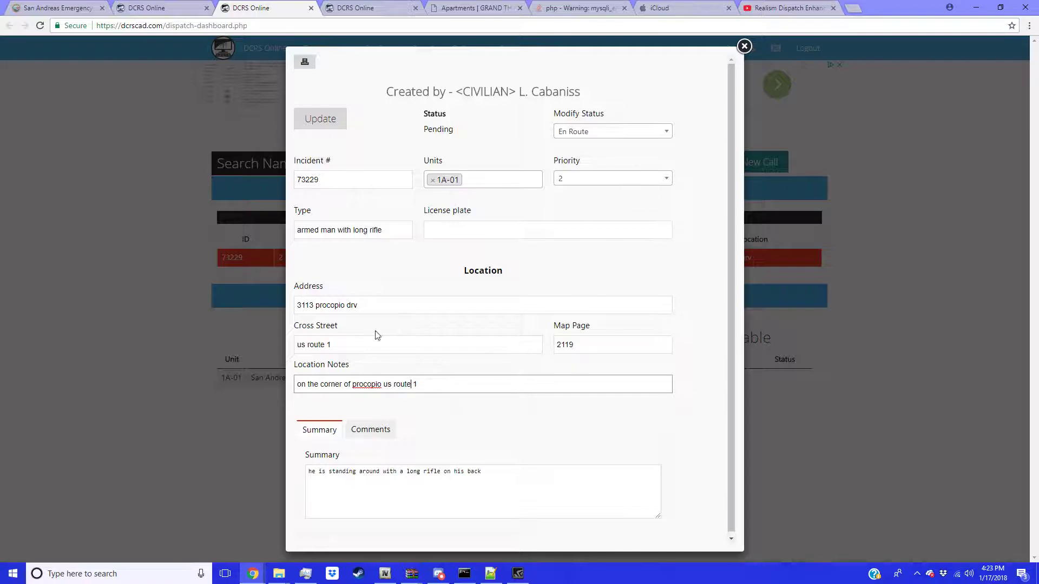
pyautogui.click(320, 119)
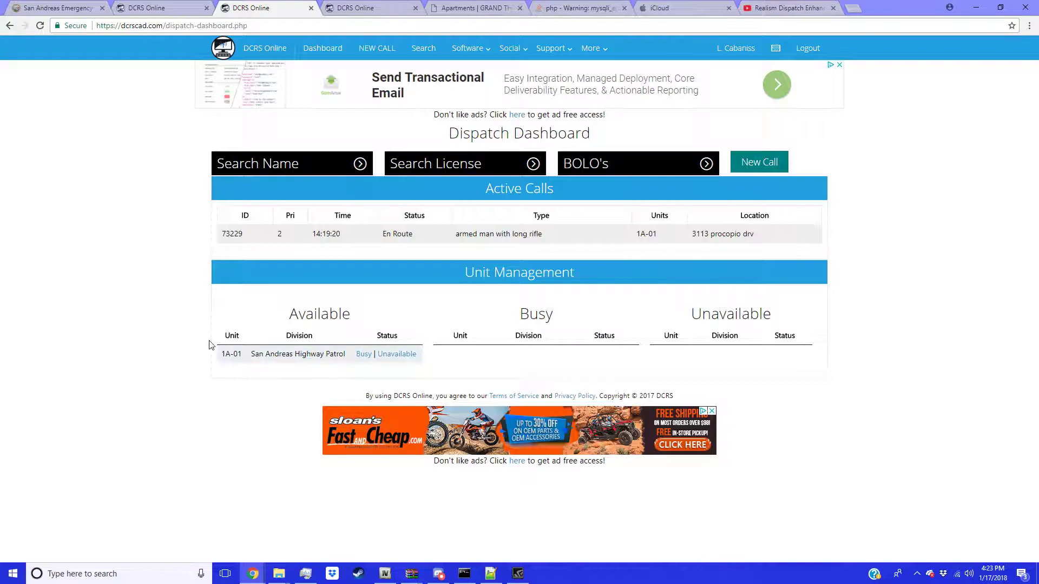
# Try the Unavailable and Busy statuses for unit 1A-01 and return it to Available.
pyautogui.tripleClick(359, 352)
pyautogui.click(396, 354)
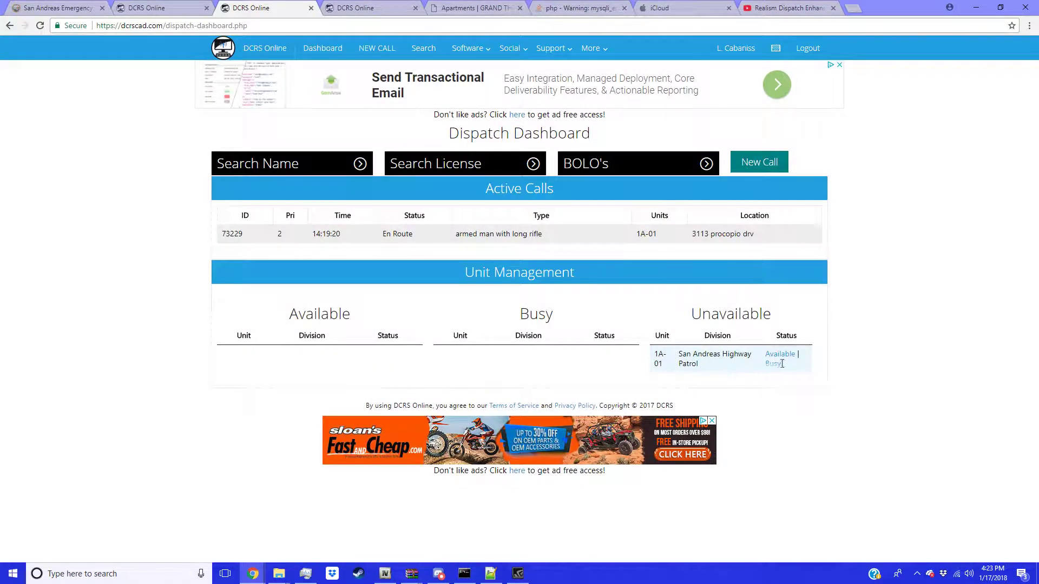
pyautogui.click(774, 364)
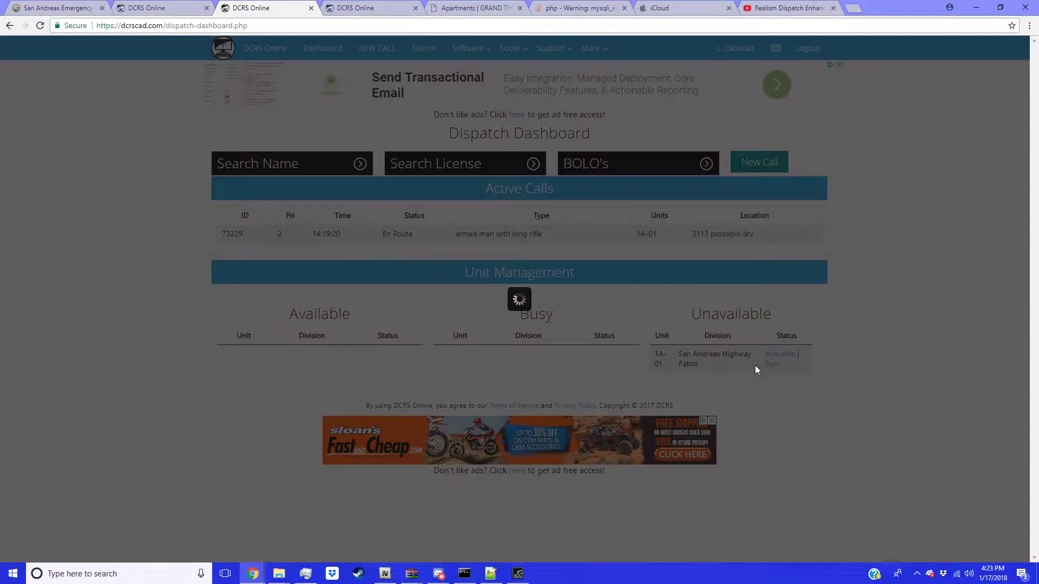
pyautogui.click(583, 355)
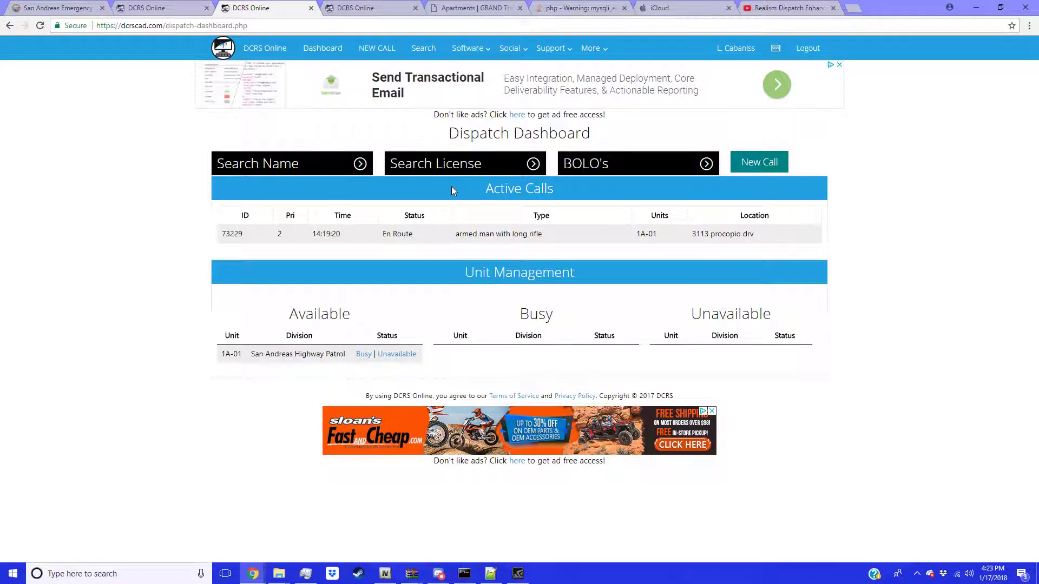
# Search the dispatch name records for the suggested civilian's name.
pyautogui.click(343, 163)
pyautogui.click(262, 215)
pyautogui.write('ls')
pyautogui.press('BackSpace')
pyautogui.write('.')
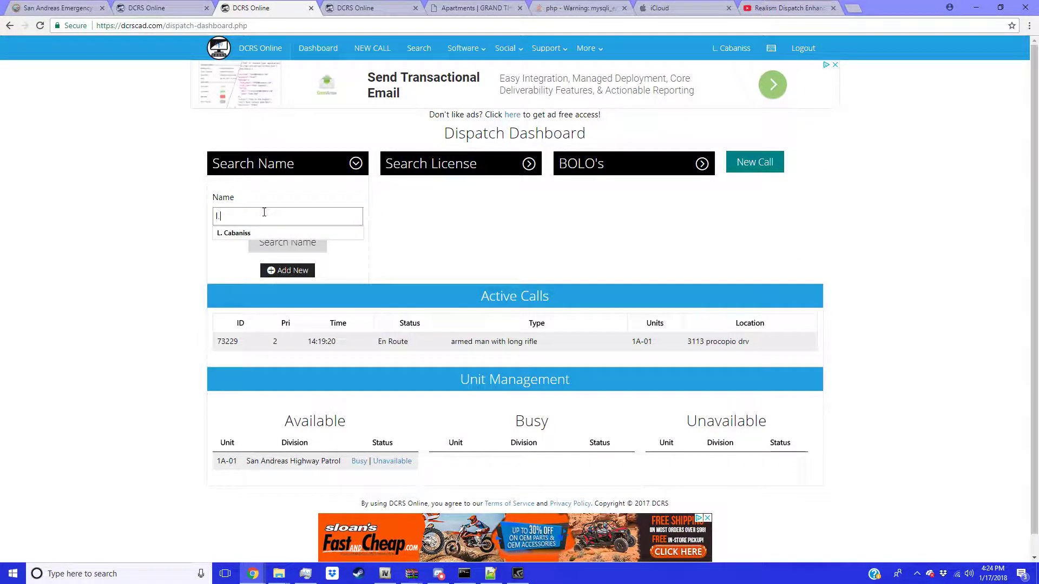
pyautogui.press('Down')
pyautogui.press('Up')
pyautogui.click(273, 229)
pyautogui.press('Return')
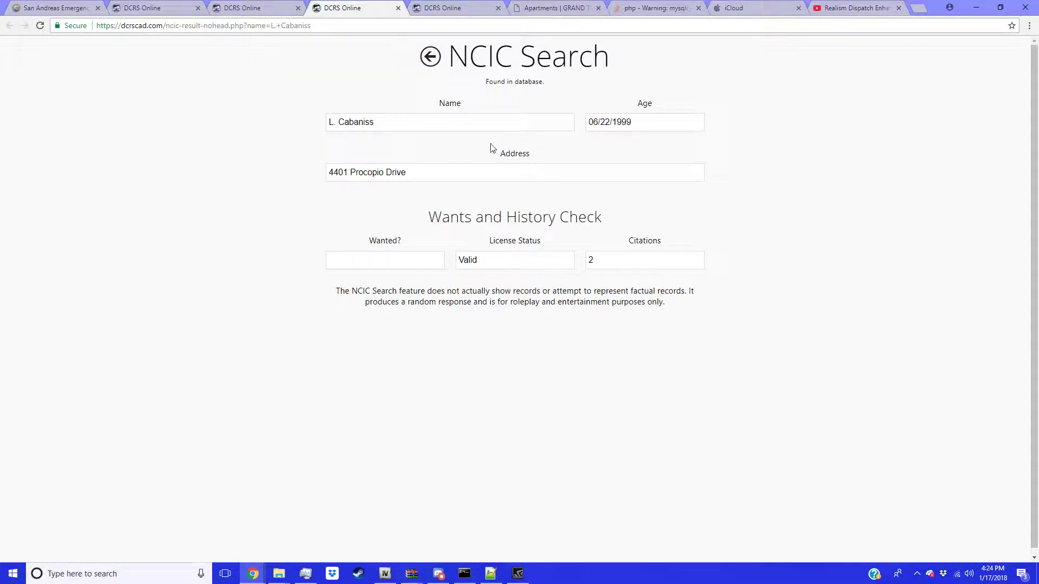
# Examine the name, age, address, wanted status, license status and citations in the NCIC result, and close it.
pyautogui.tripleClick(442, 126)
pyautogui.click(351, 167)
pyautogui.click(442, 265)
pyautogui.moveTo(473, 260); pyautogui.dragTo(498, 256)
pyautogui.moveTo(600, 257); pyautogui.dragTo(587, 259)
pyautogui.moveTo(670, 121); pyautogui.dragTo(251, 130)
pyautogui.click(638, 123)
pyautogui.moveTo(445, 164); pyautogui.dragTo(241, 167)
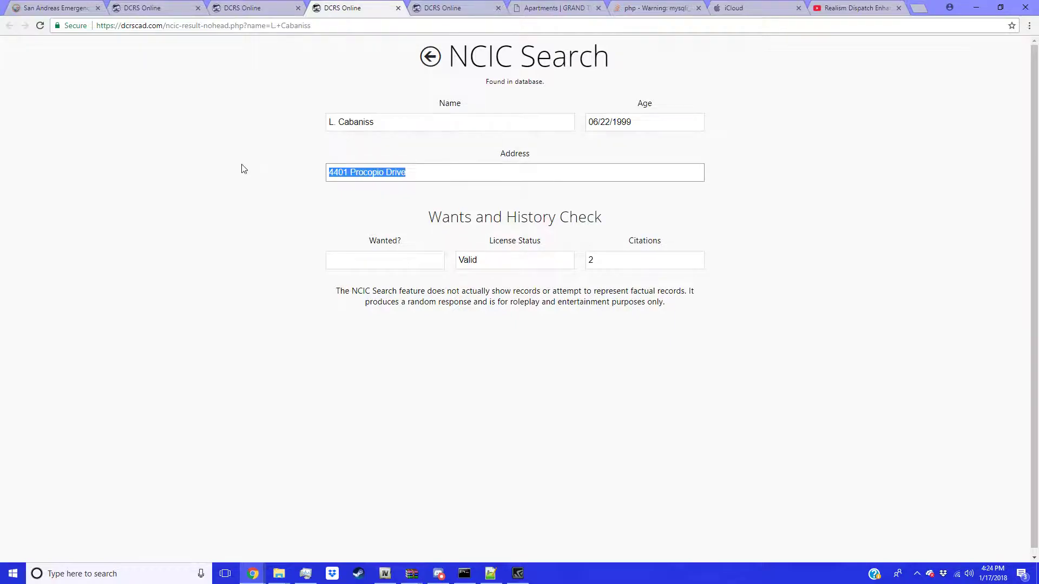
pyautogui.click(399, 7)
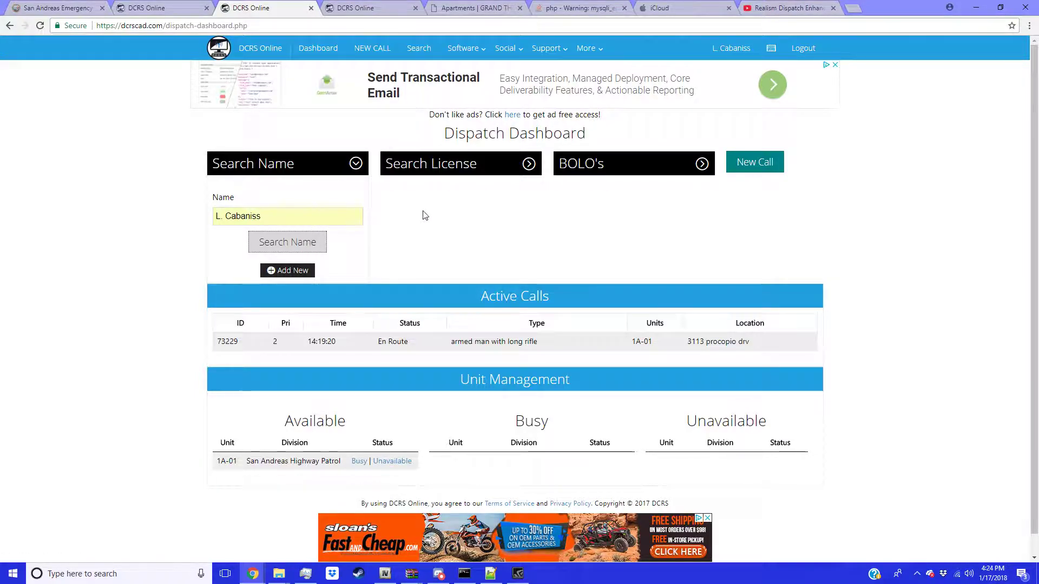
# Try a new person record with the civilian's name and age 18, check the Wanted and License Status options, and return to the dispatch dashboard.
pyautogui.click(299, 271)
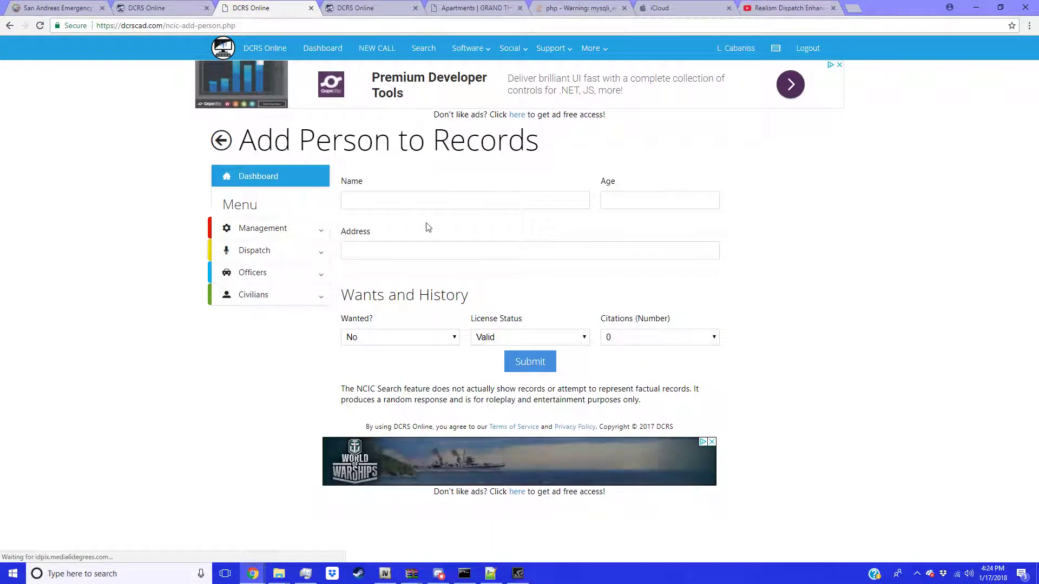
pyautogui.click(408, 201)
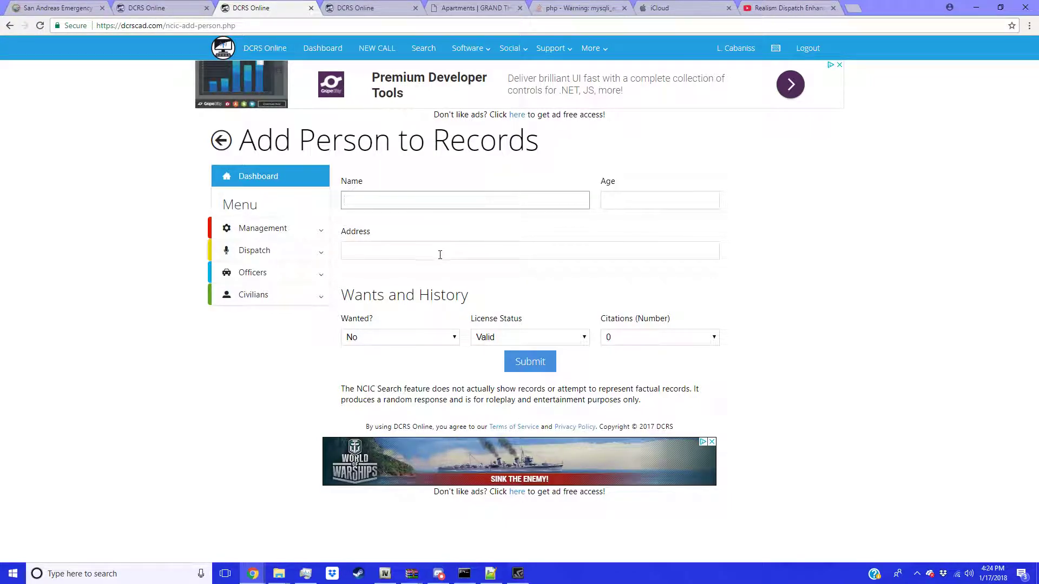
pyautogui.write('Ic')
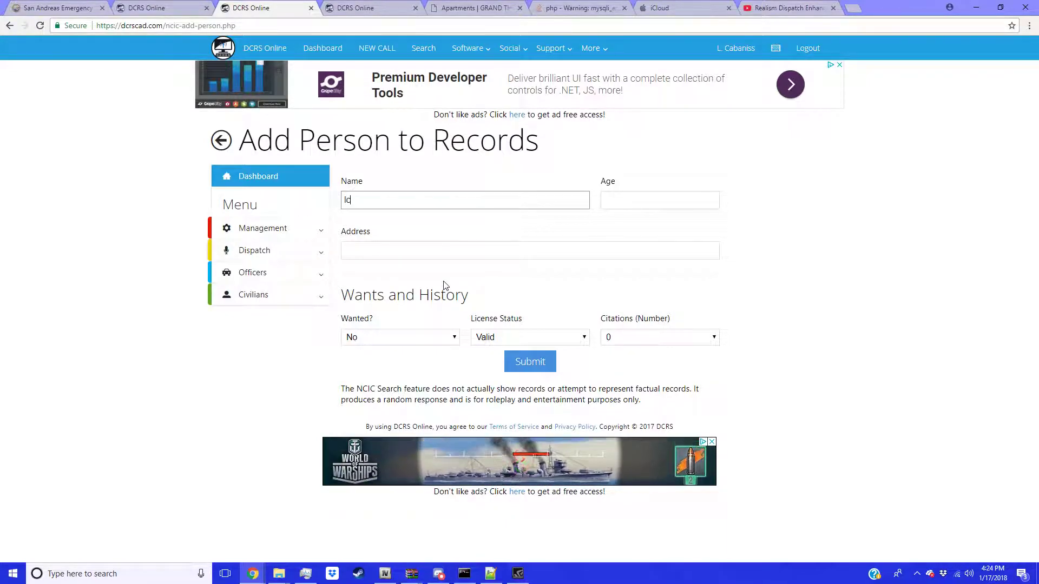
pyautogui.click(395, 202)
pyautogui.click(363, 217)
pyautogui.click(607, 200)
pyautogui.write('18')
pyautogui.press('Tab')
pyautogui.click(407, 341)
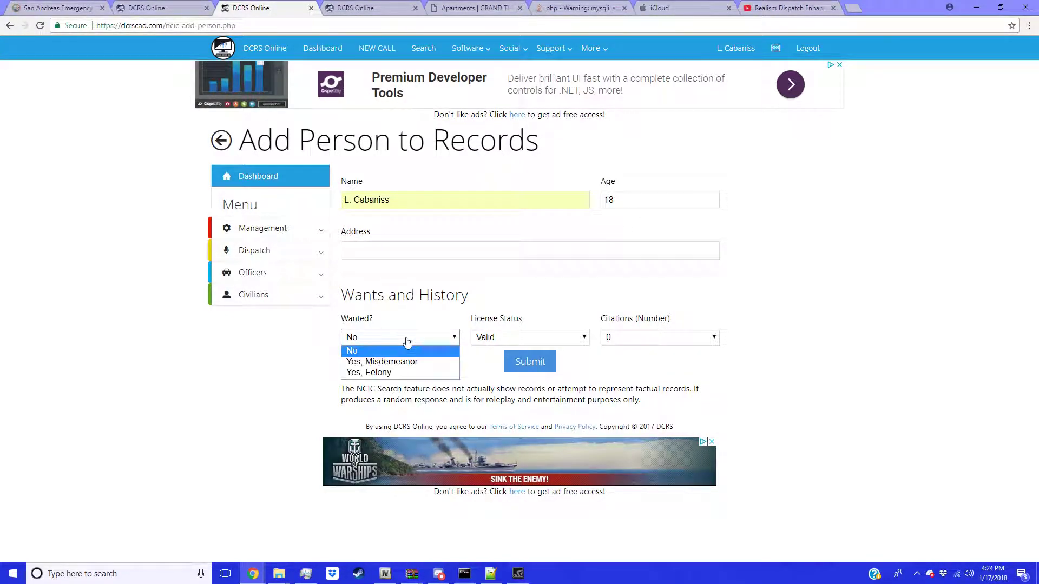
pyautogui.click(412, 343)
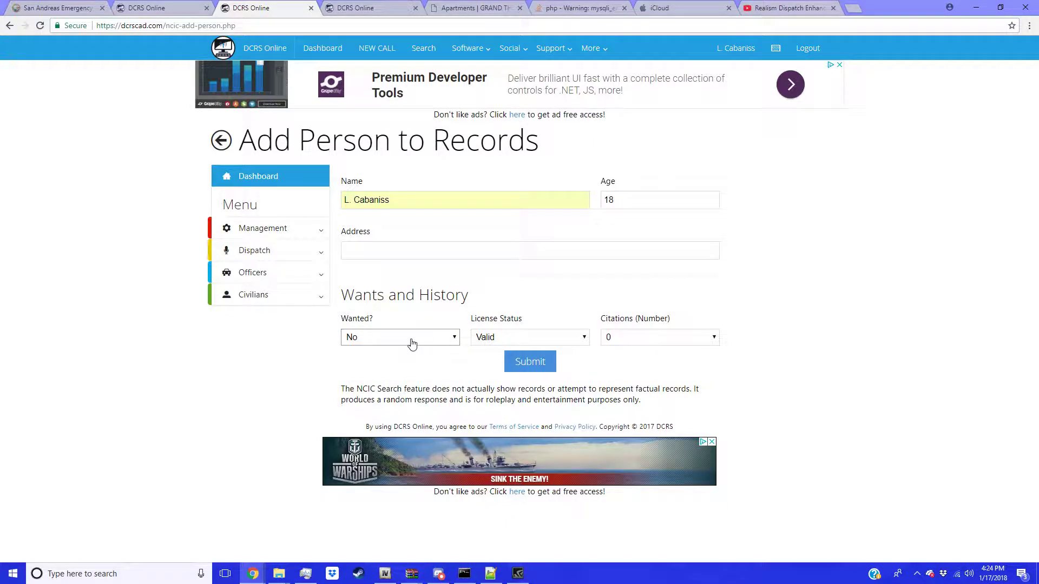
pyautogui.click(507, 338)
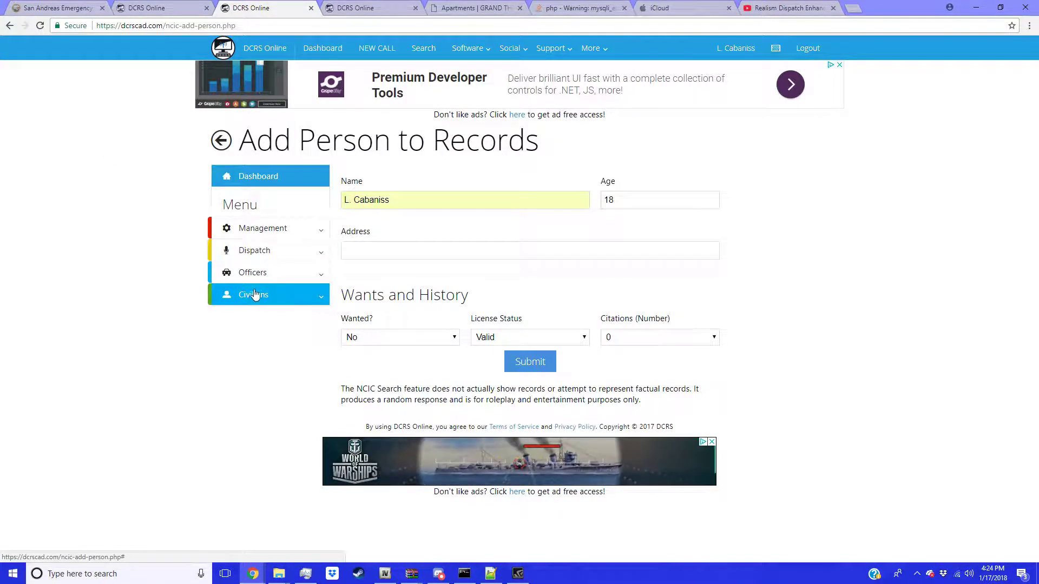
pyautogui.click(10, 26)
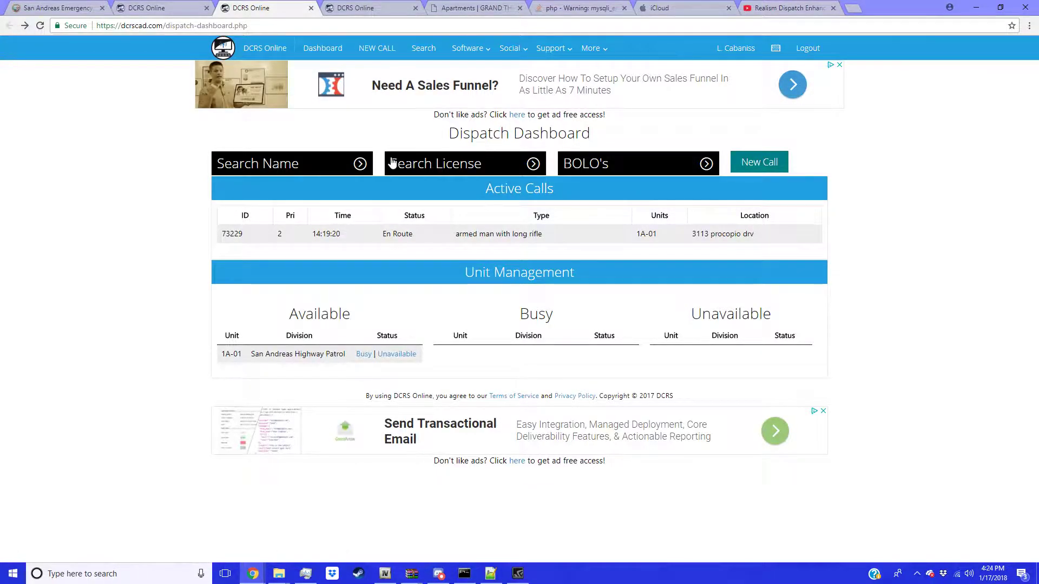
# Reopen the name search on the dispatch dashboard and clear the entered name.
pyautogui.click(234, 166)
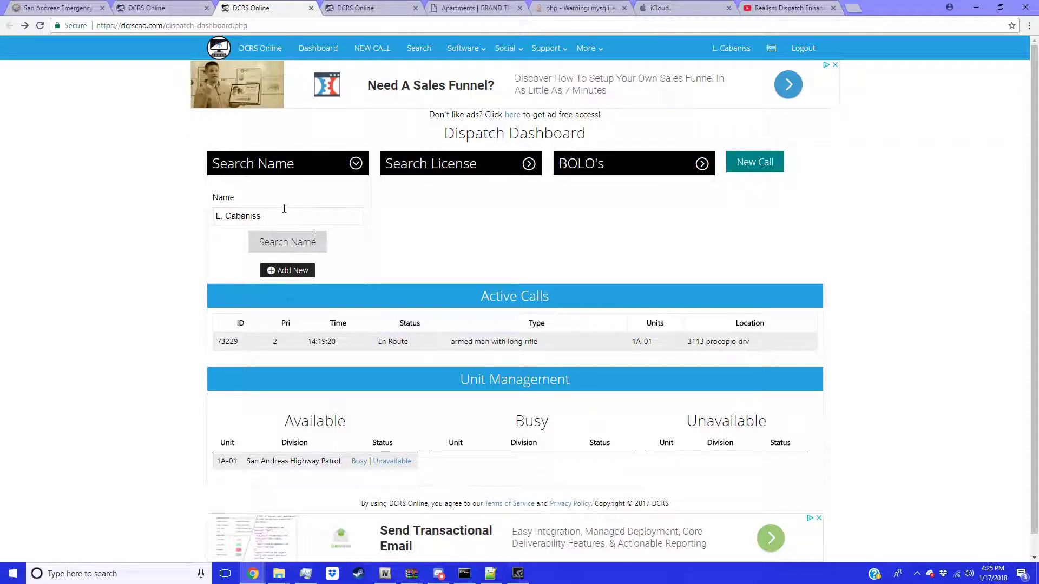
pyautogui.moveTo(278, 215); pyautogui.dragTo(204, 225)
pyautogui.click(162, 222)
pyautogui.moveTo(310, 216); pyautogui.dragTo(171, 225)
pyautogui.press('BackSpace')
# Look over the license plate search, and collapse both the name and license search sections.
pyautogui.click(442, 169)
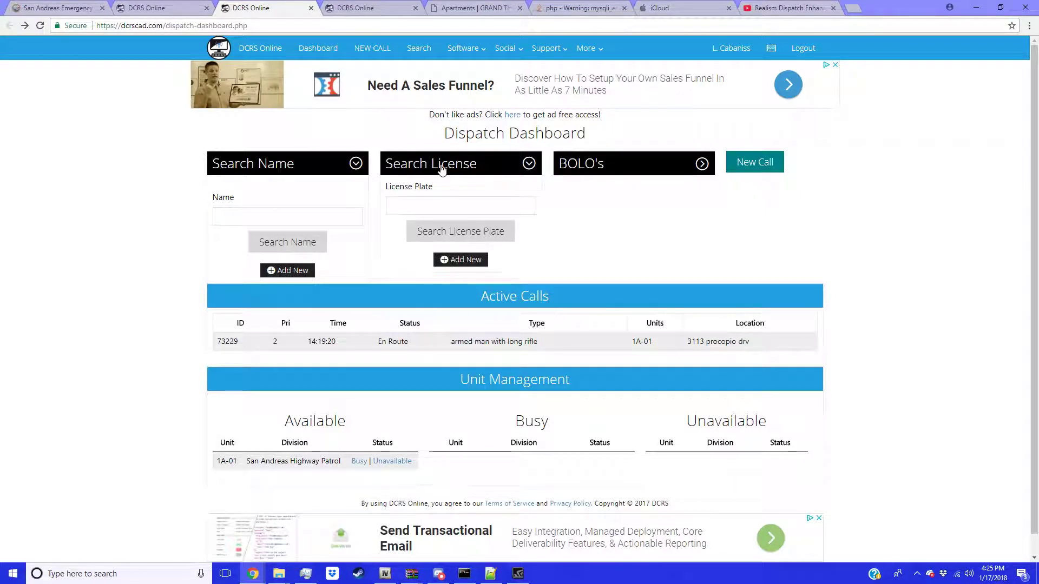
pyautogui.click(457, 205)
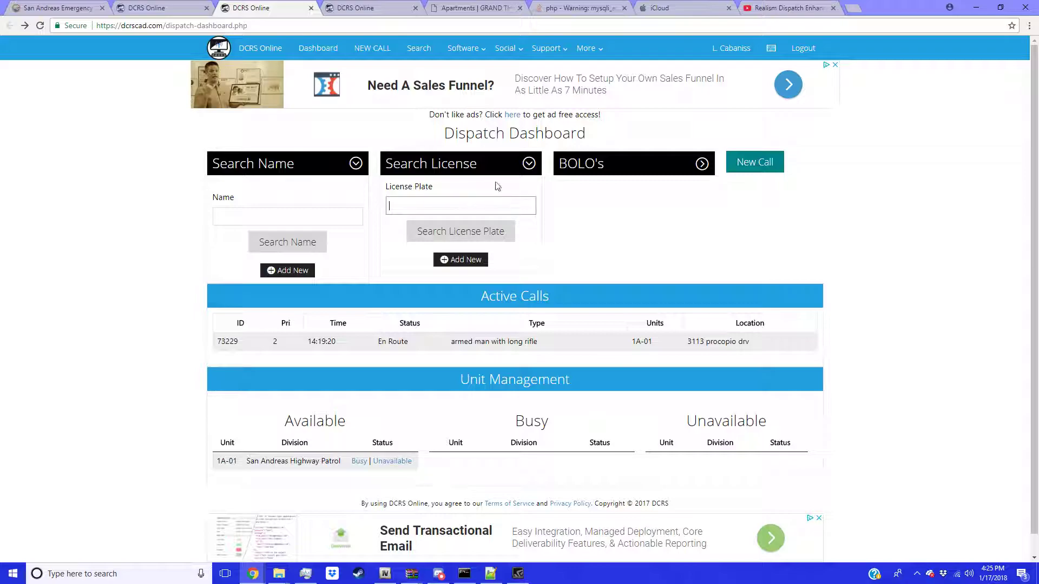
pyautogui.click(506, 165)
pyautogui.click(354, 163)
pyautogui.click(443, 164)
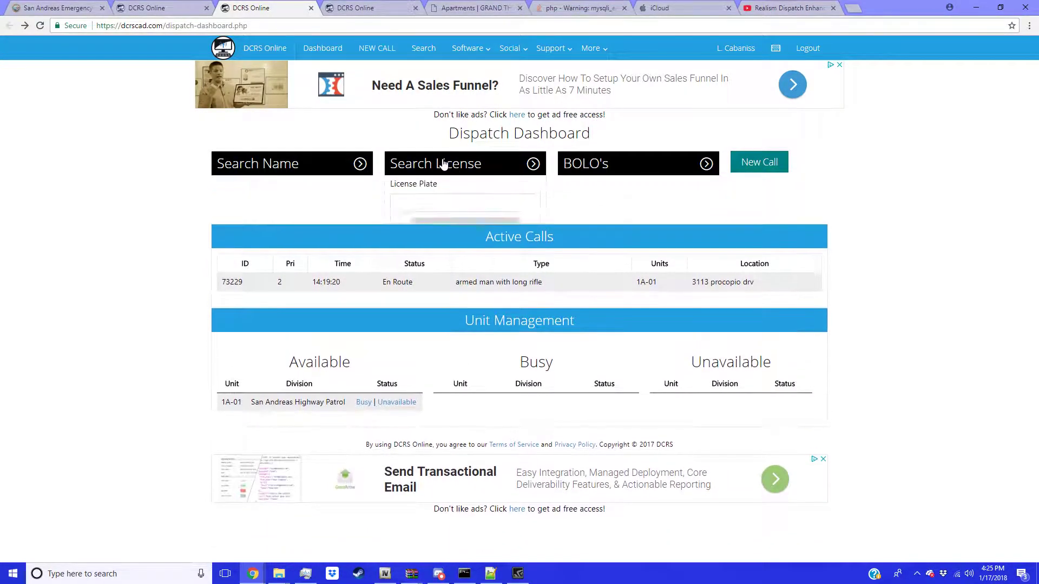
pyautogui.click(443, 164)
pyautogui.click(441, 163)
pyautogui.click(440, 163)
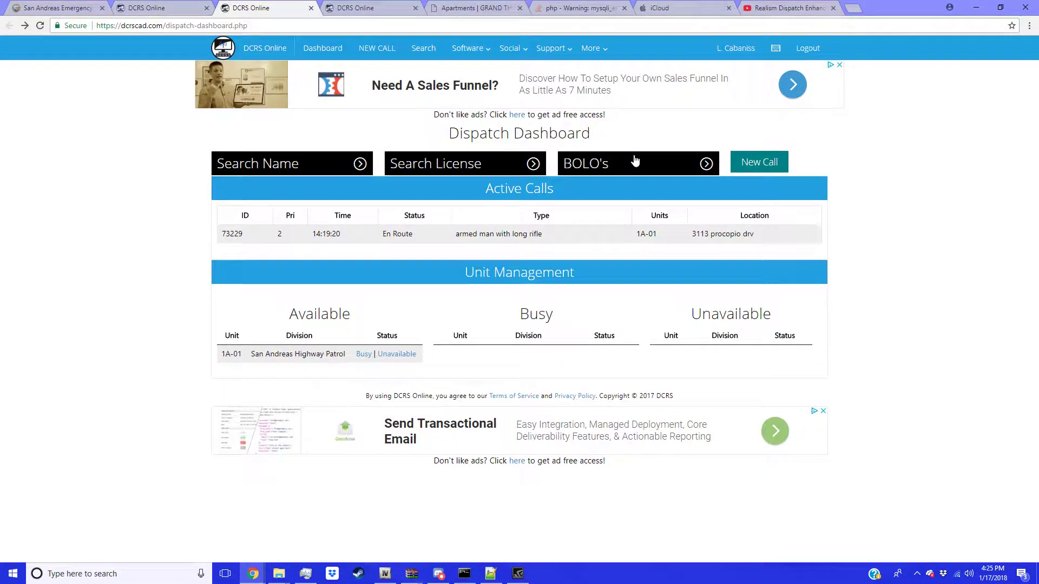
# Start a new BOLO with the description "black 4 door" and the reason "robbery".
pyautogui.click(634, 162)
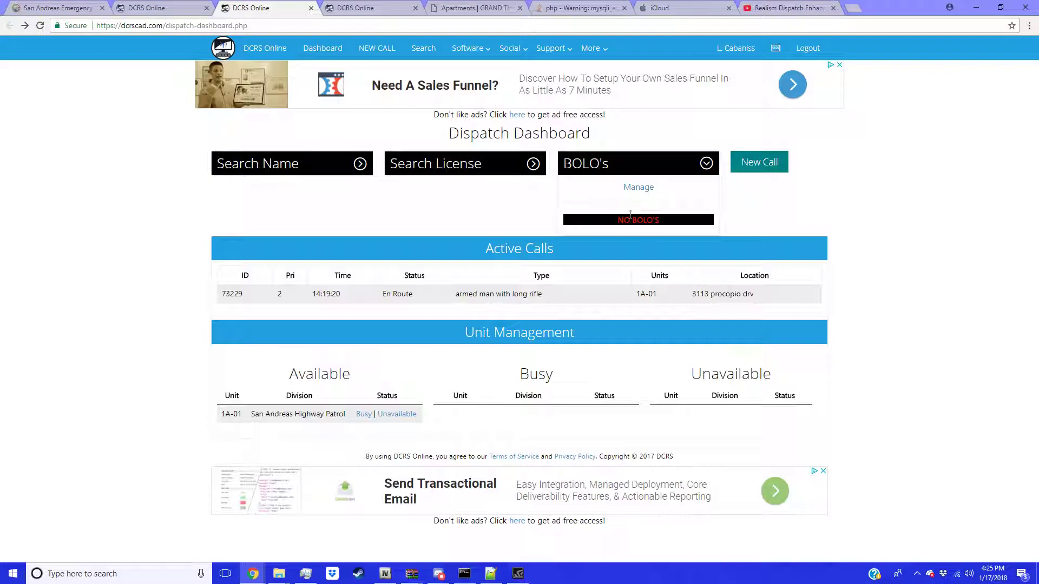
pyautogui.click(639, 188)
pyautogui.click(779, 172)
pyautogui.click(415, 206)
pyautogui.write('black 4 door')
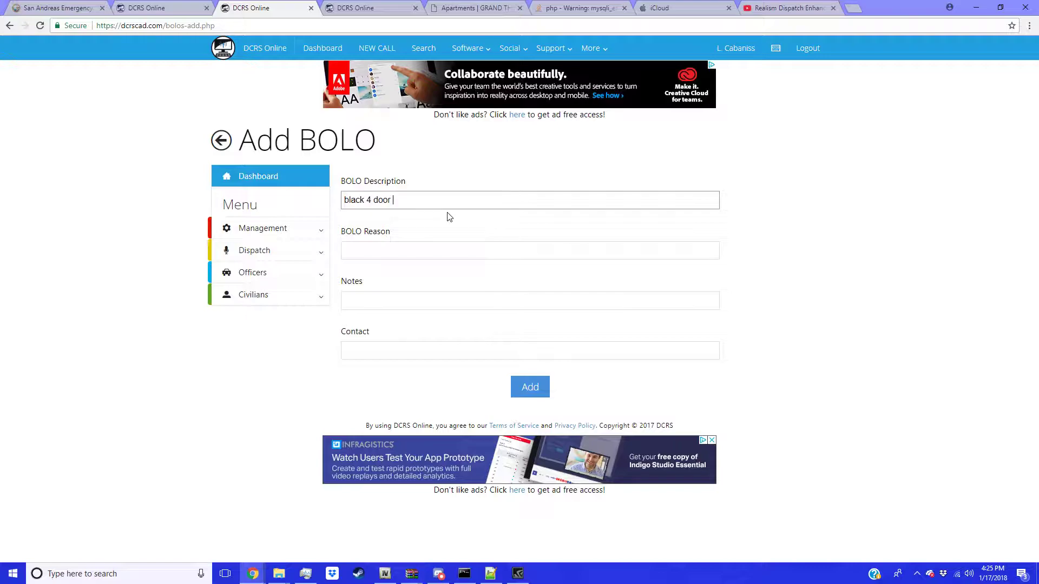
pyautogui.click(412, 258)
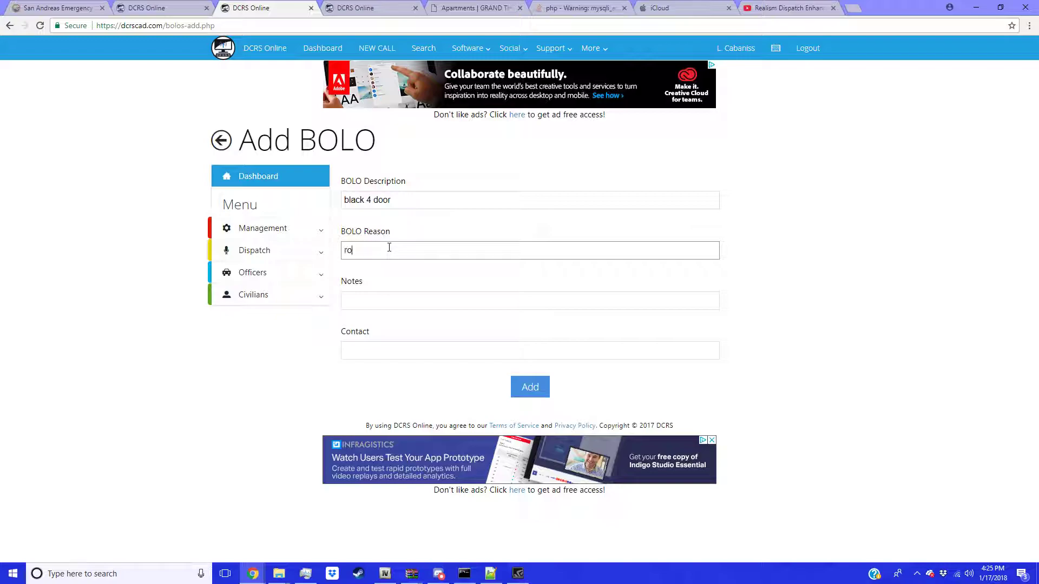
pyautogui.write('robberyu')
# Enter the notes "last seen headed westbound US Route 1", leave the contact empty, and add the BOLO.
pyautogui.click(409, 300)
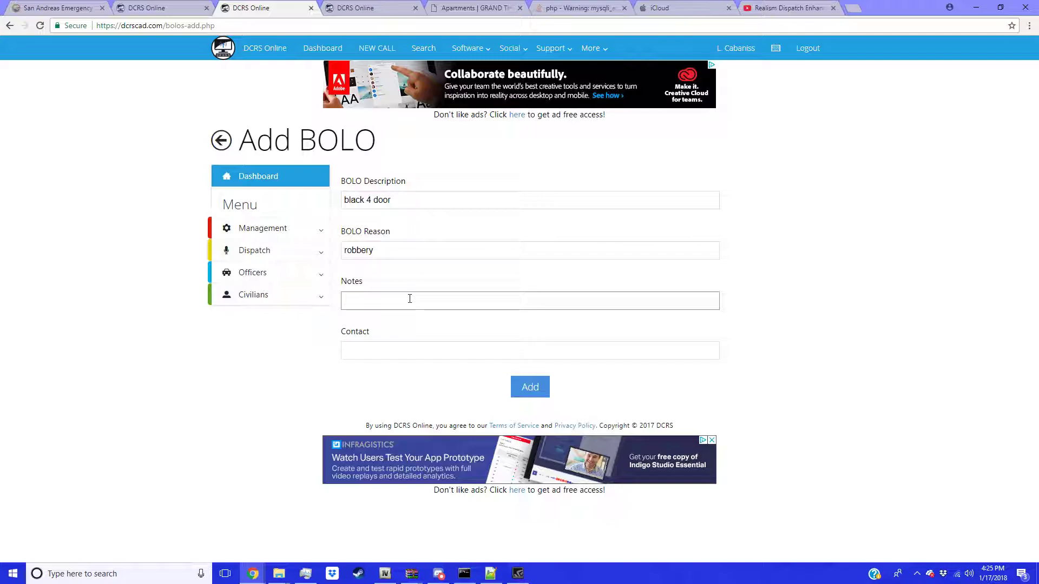
pyautogui.write('last seen headed westboun')
pyautogui.write('us')
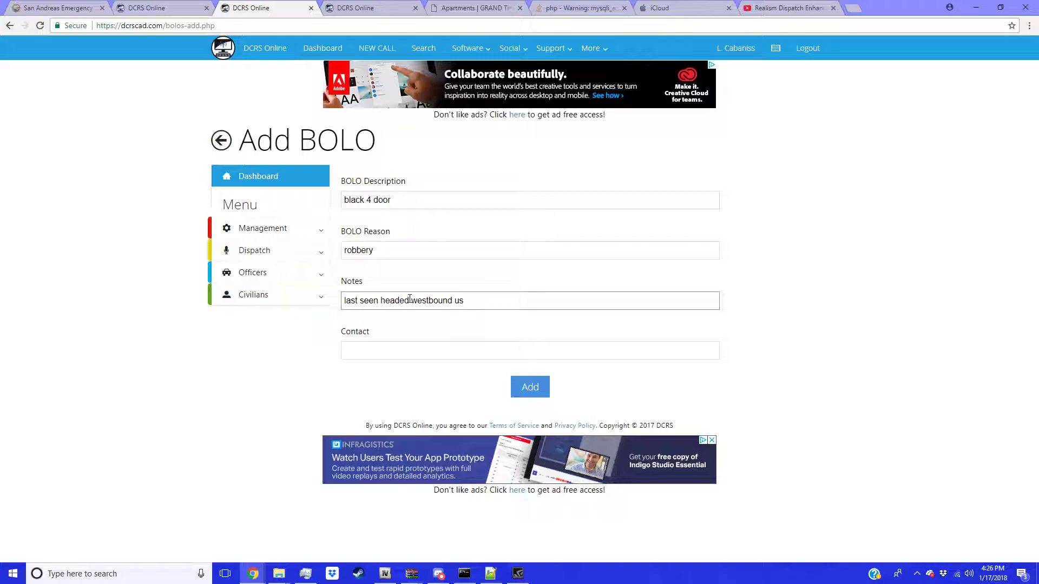
pyautogui.write('US Route 1')
pyautogui.click(383, 343)
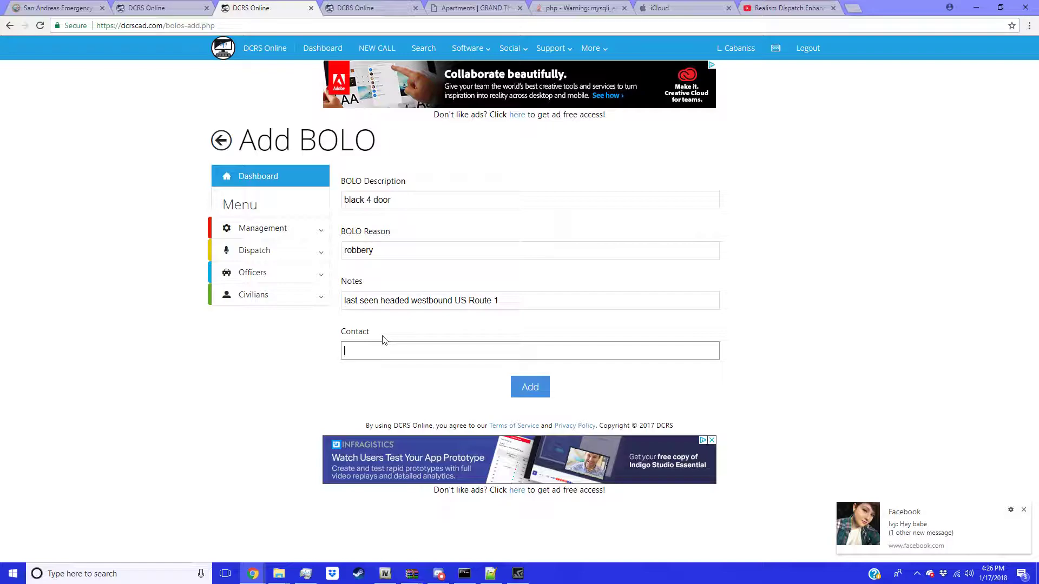
pyautogui.click(1024, 510)
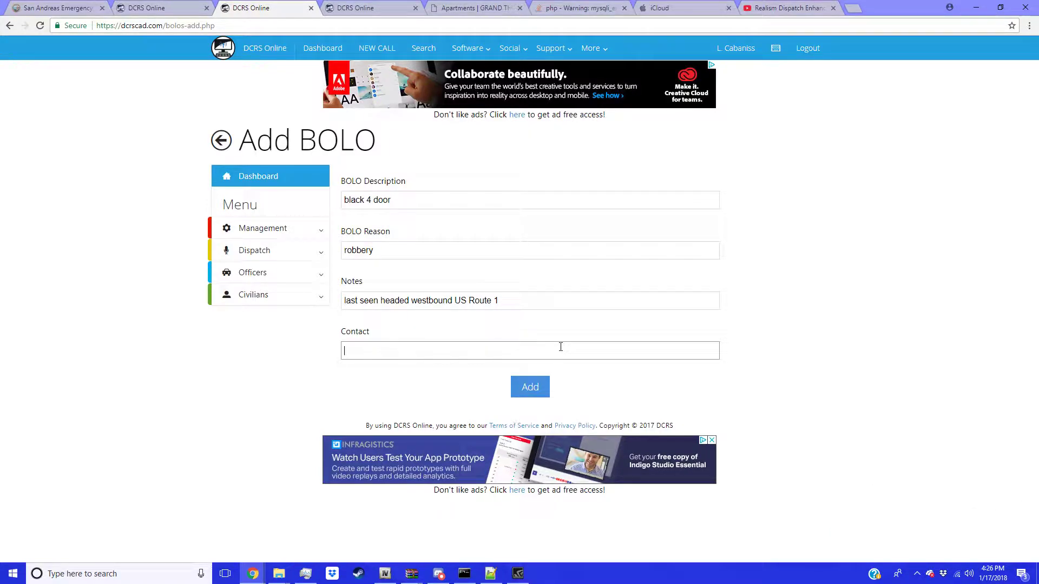
pyautogui.click(540, 387)
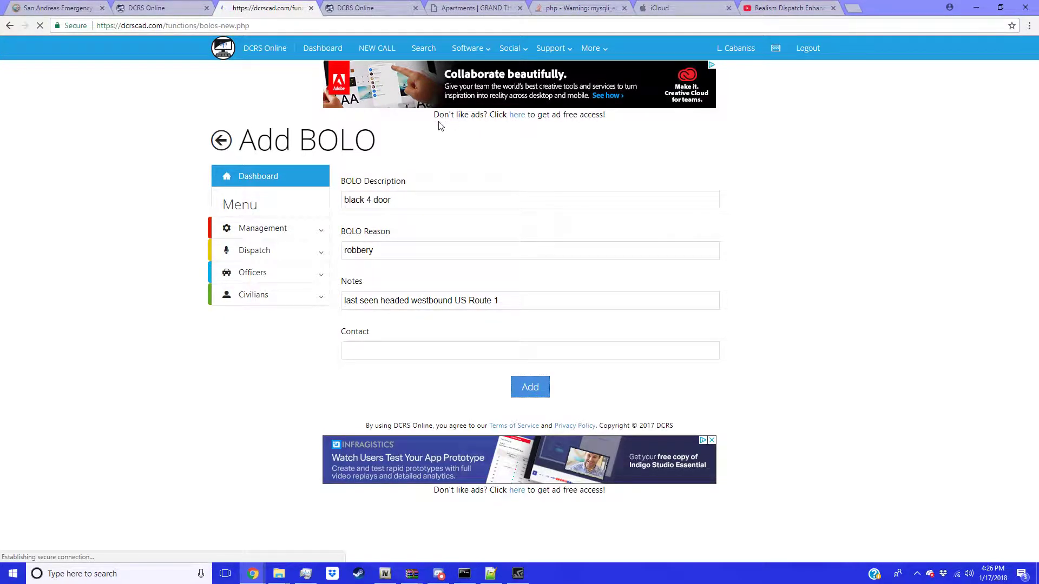
# Review the new BOLO's timestamp, description, reason and notes in the BOLO list.
pyautogui.moveTo(392, 219); pyautogui.dragTo(551, 232)
pyautogui.click(411, 232)
pyautogui.moveTo(390, 203); pyautogui.dragTo(417, 203)
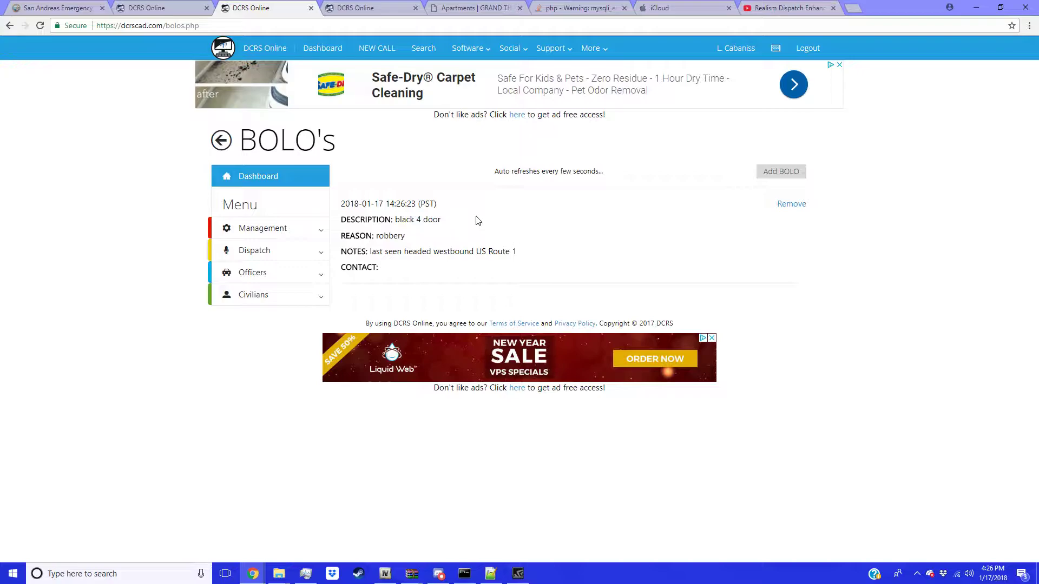
pyautogui.moveTo(336, 221); pyautogui.dragTo(533, 255)
pyautogui.moveTo(387, 201); pyautogui.dragTo(406, 203)
pyautogui.click(493, 201)
# Open dispatch unit management, set all units out of service, and return them all to in service.
pyautogui.click(277, 252)
pyautogui.click(264, 332)
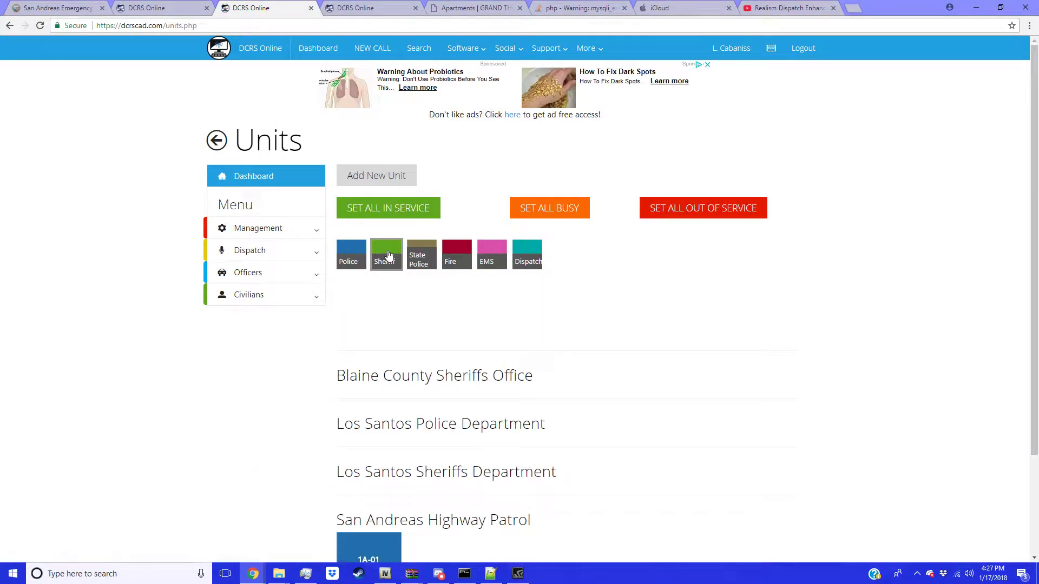
pyautogui.scroll(-3, 354, 426)
pyautogui.scroll(3, 441, 330)
pyautogui.scroll(-3, 424, 327)
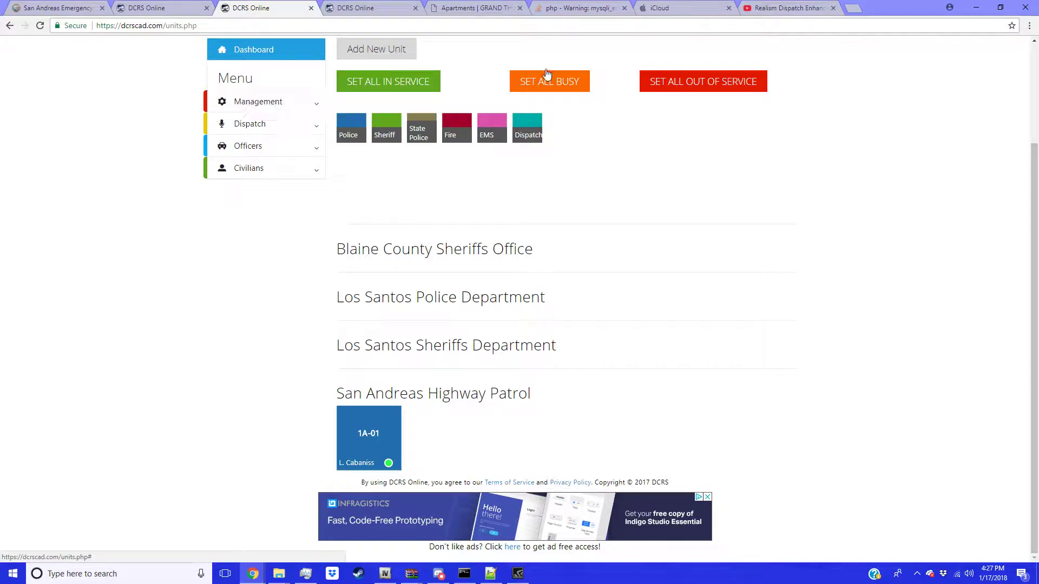
pyautogui.click(664, 86)
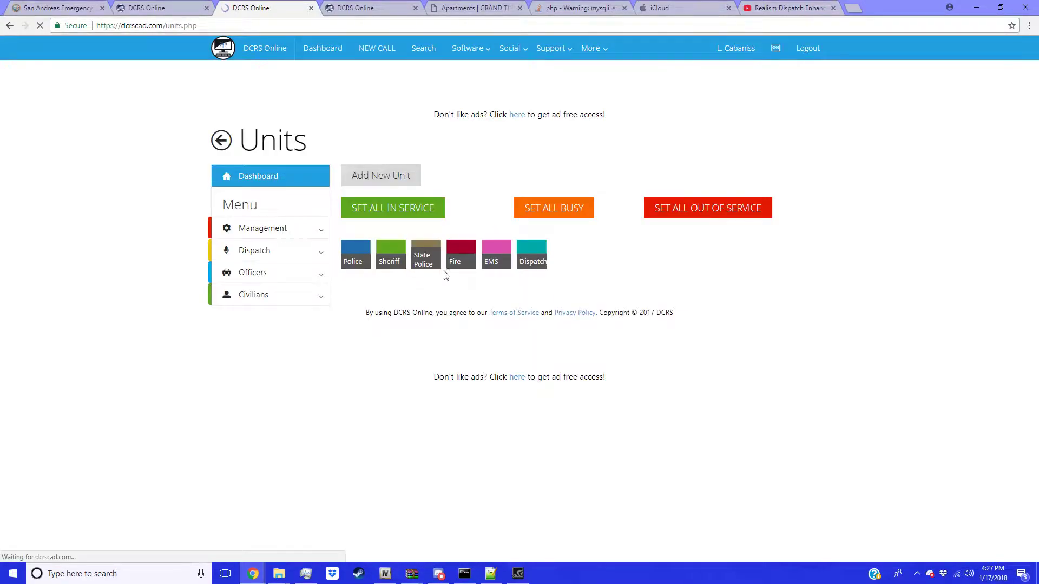
pyautogui.click(398, 81)
pyautogui.click(274, 102)
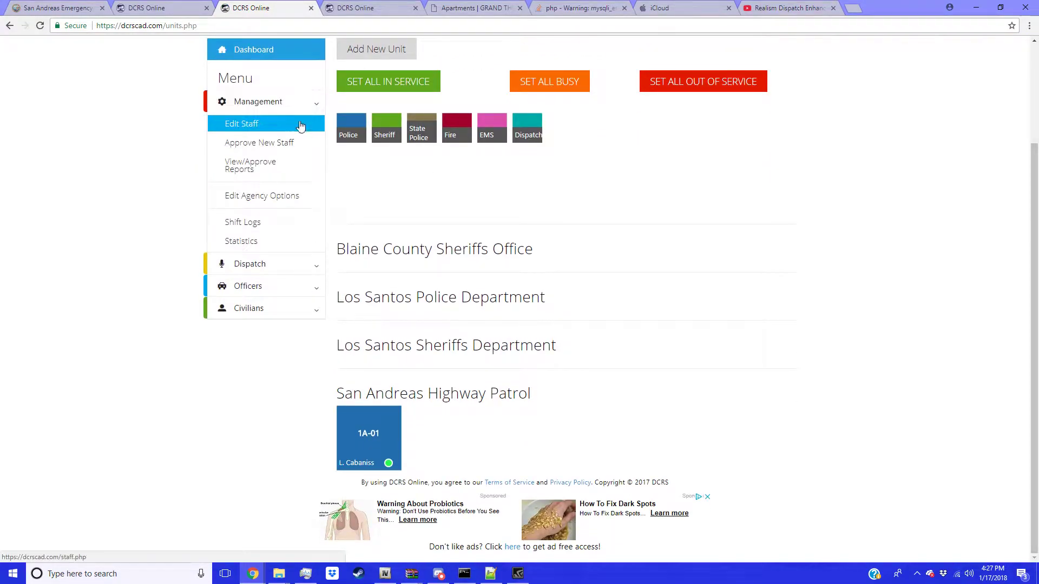
pyautogui.click(276, 102)
pyautogui.click(279, 130)
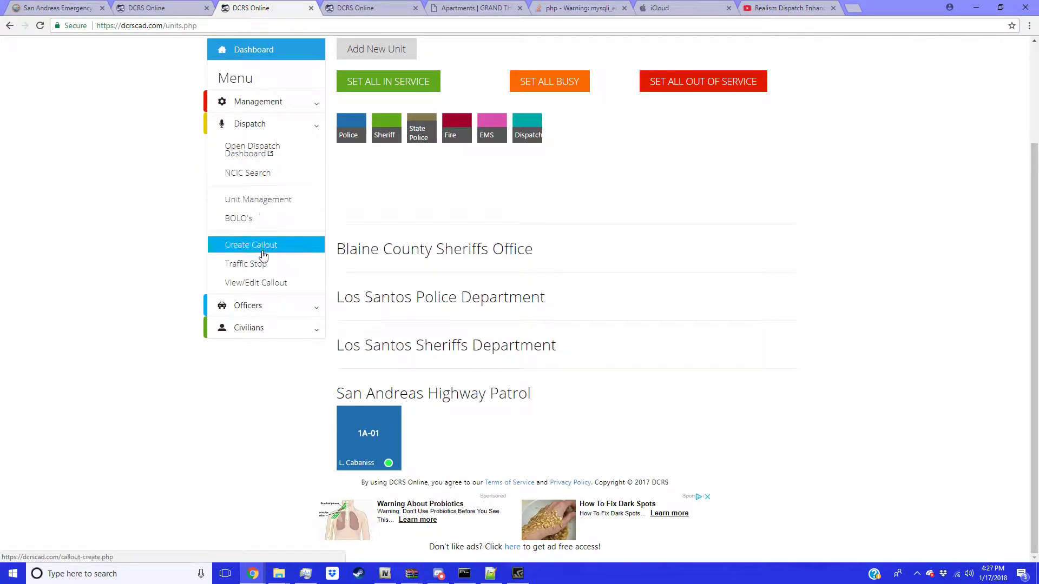
# Open the callout creation form and look over its call, location and summary fields.
pyautogui.click(285, 250)
pyautogui.scroll(-3, 448, 269)
pyautogui.scroll(3, 466, 300)
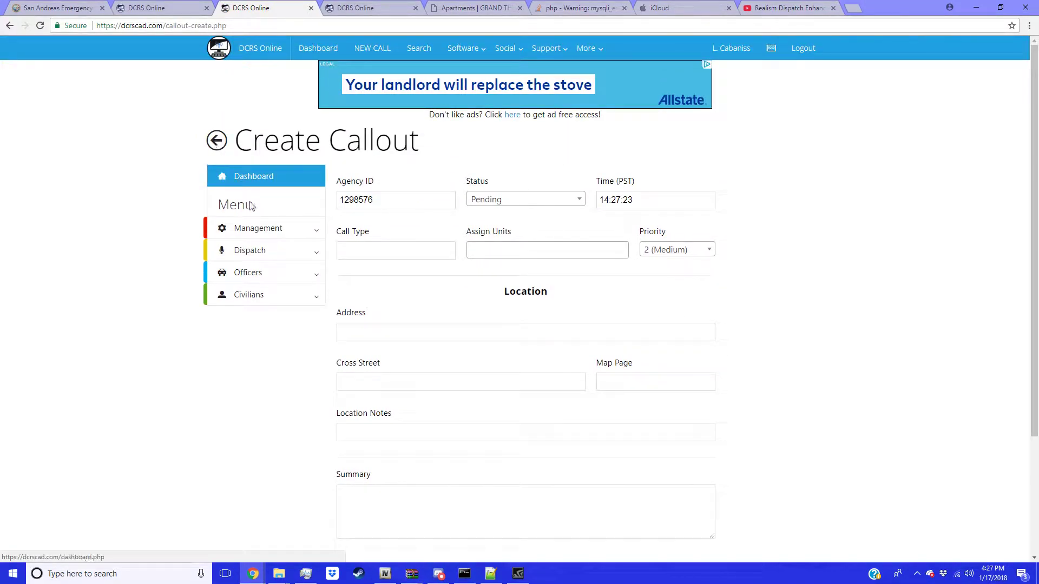
# Start a traffic stop record and set its vehicle description to "Black, Cadillac Escalade".
pyautogui.click(259, 252)
pyautogui.scroll(-1, 295, 344)
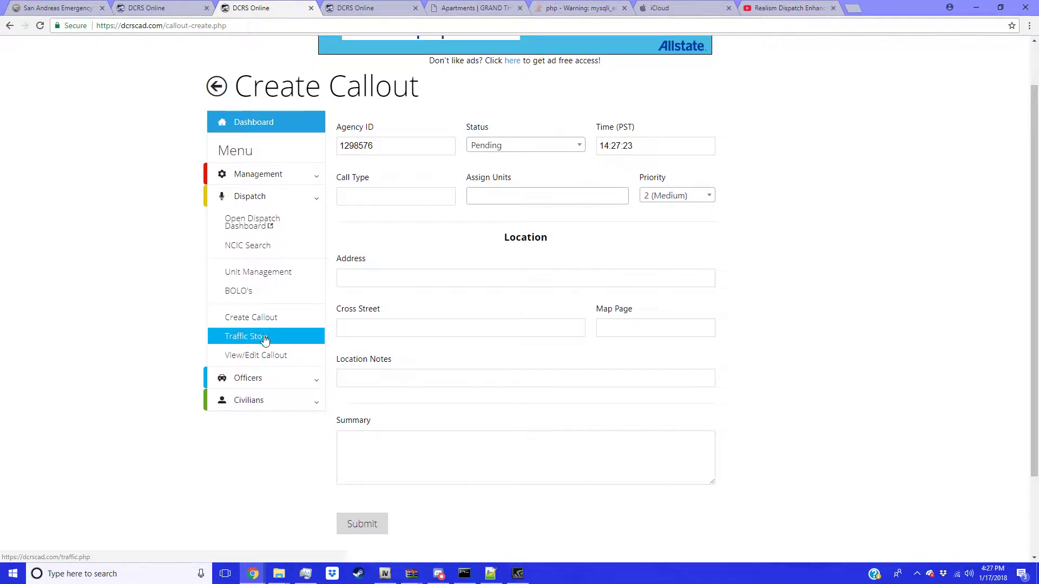
pyautogui.click(262, 337)
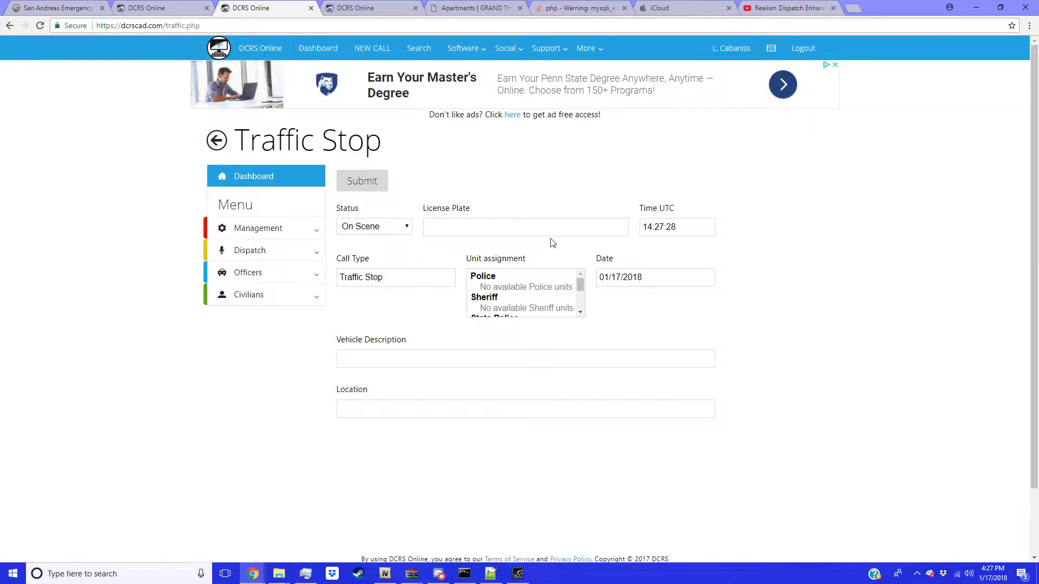
pyautogui.click(465, 223)
pyautogui.click(460, 357)
pyautogui.write('bla')
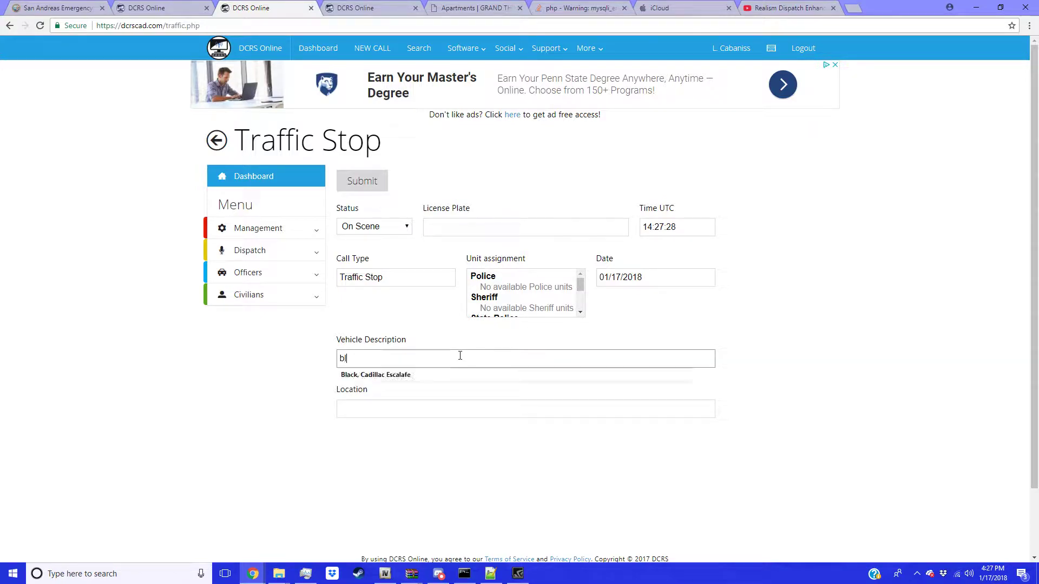
pyautogui.click(463, 375)
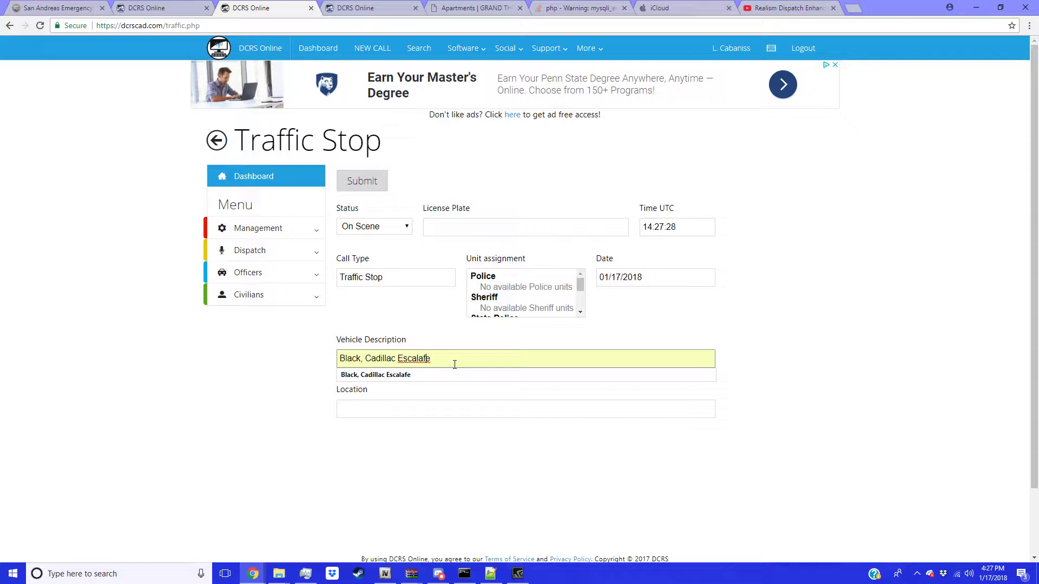
pyautogui.press('BackSpace')
pyautogui.write('d')
pyautogui.click(450, 316)
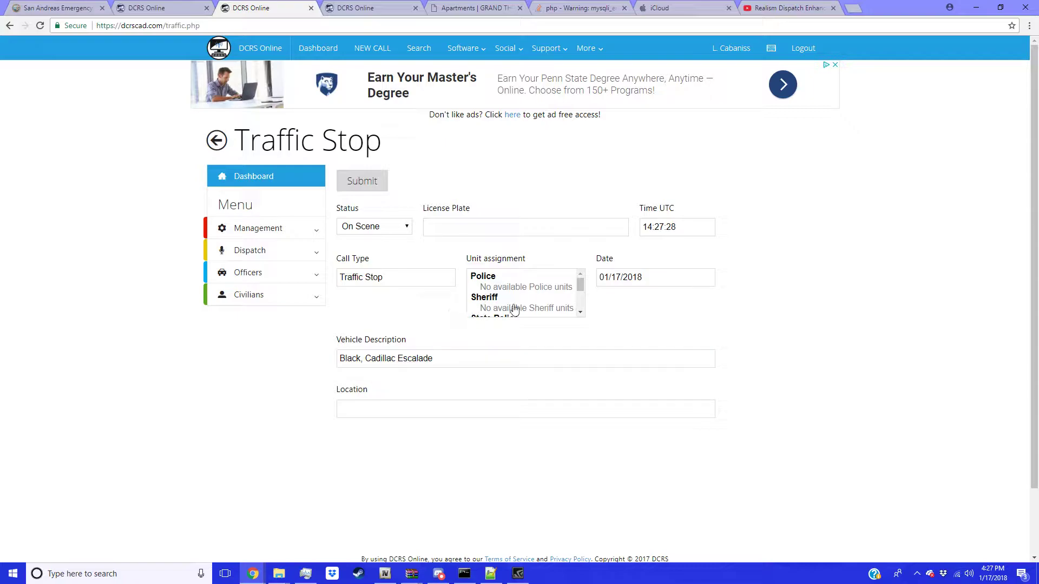
pyautogui.click(479, 227)
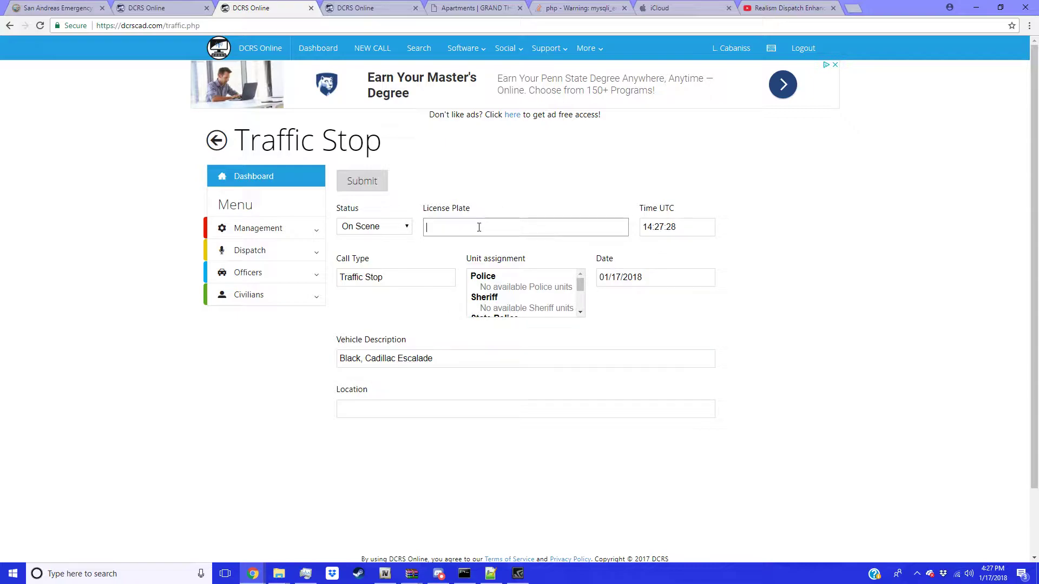
pyautogui.write('4EDC724')
pyautogui.click(393, 409)
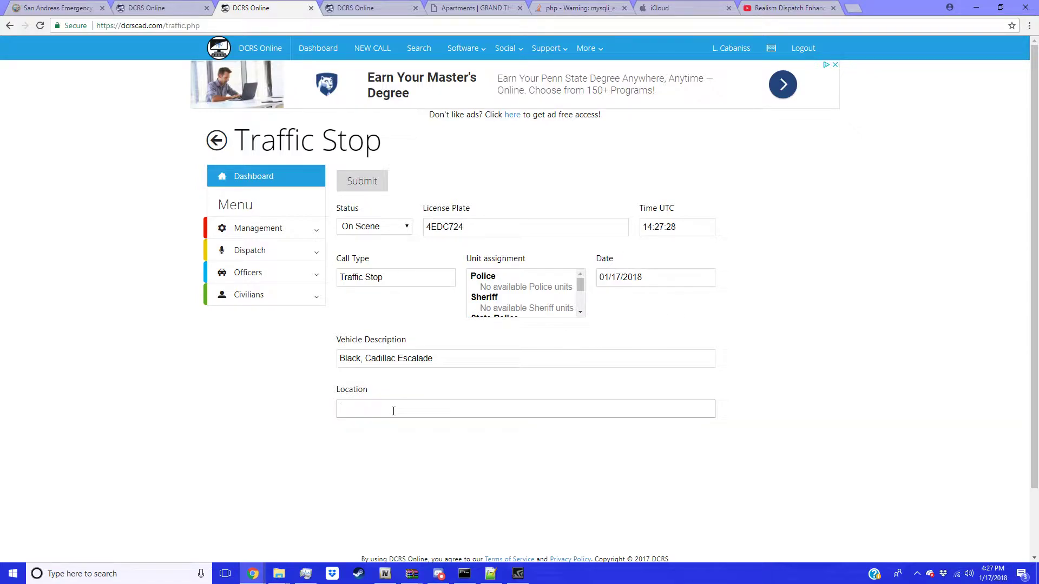
pyautogui.write('eas')
pyautogui.write('t alhamv')
pyautogui.write('ba')
pyautogui.write('233')
pyautogui.scroll(-1, 425, 377)
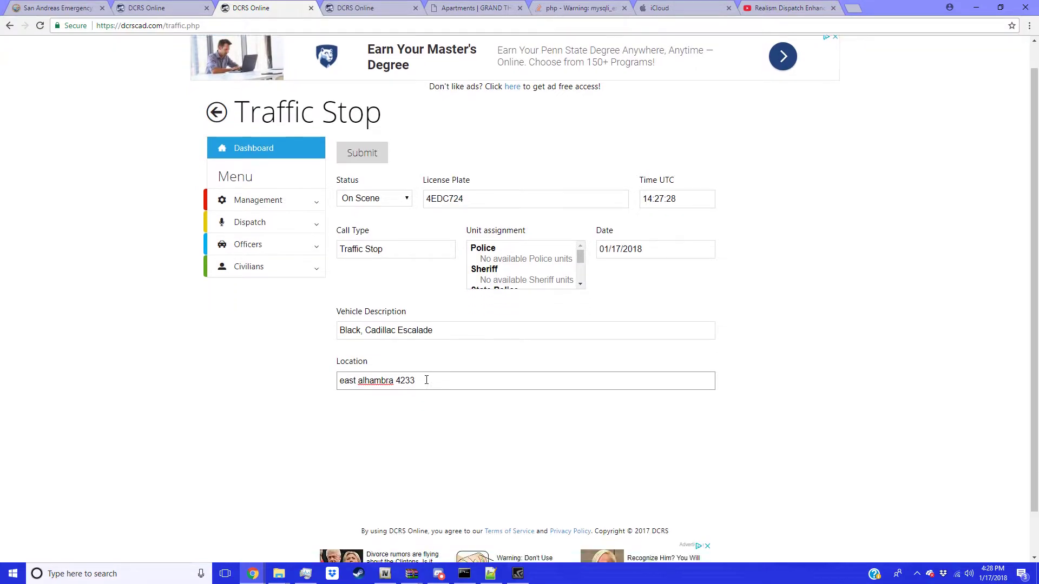
pyautogui.scroll(1, 375, 225)
pyautogui.click(361, 180)
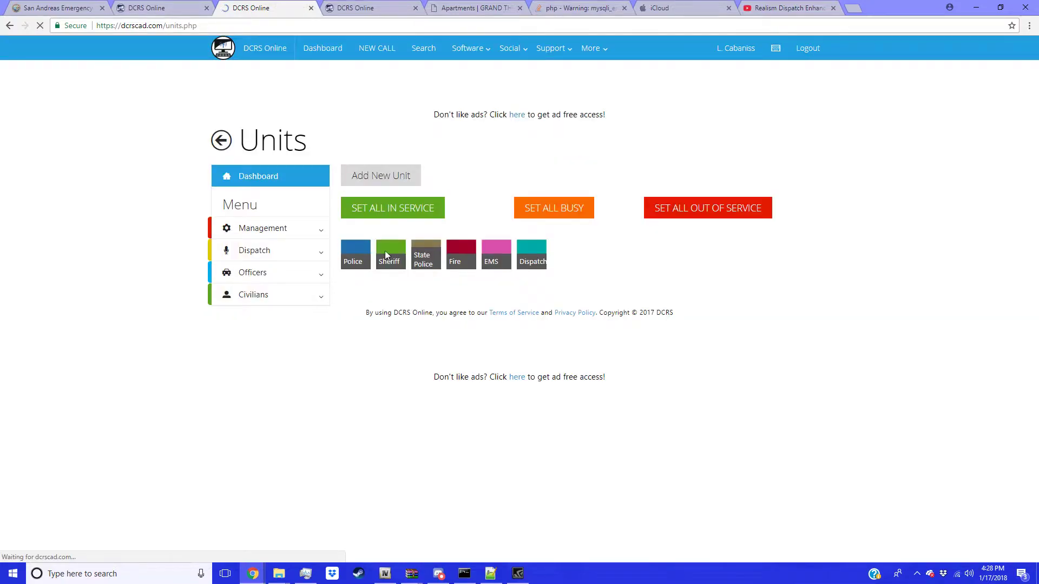
# Open the dispatch dashboard and bring up the details of the new Traffic Stop call.
pyautogui.click(265, 231)
pyautogui.click(265, 231)
pyautogui.click(265, 250)
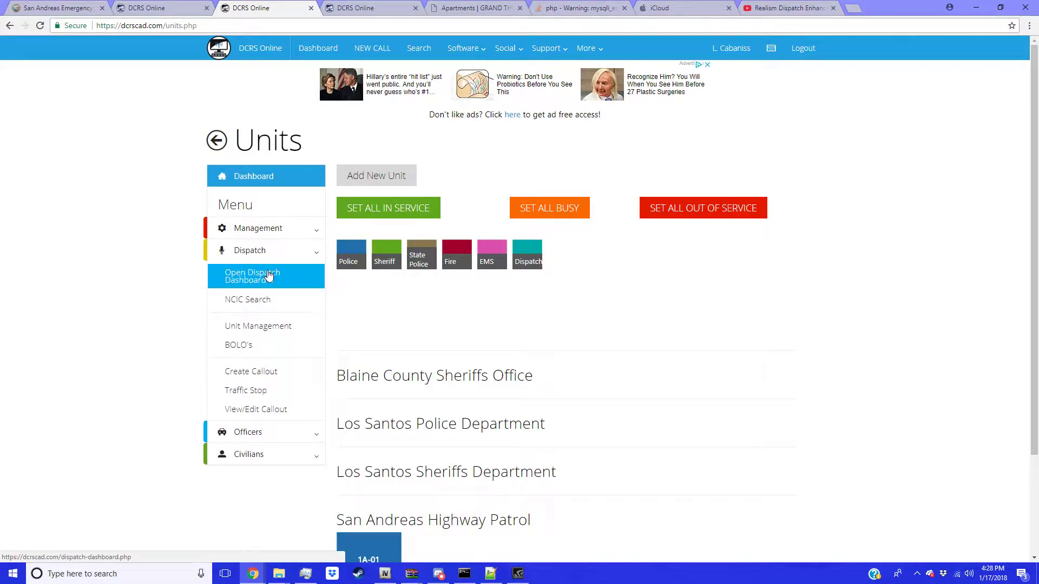
pyautogui.click(271, 274)
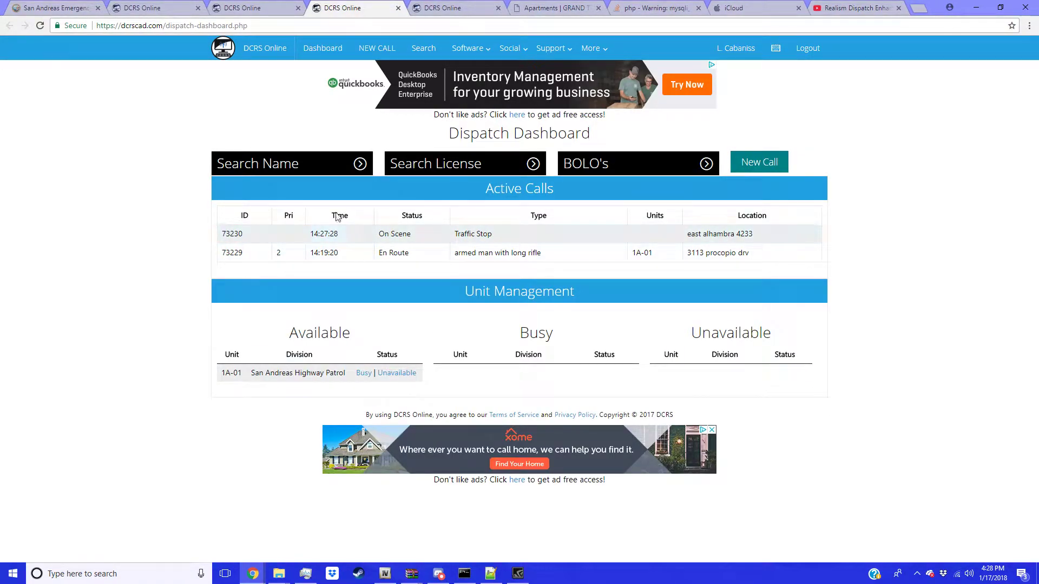
pyautogui.click(277, 234)
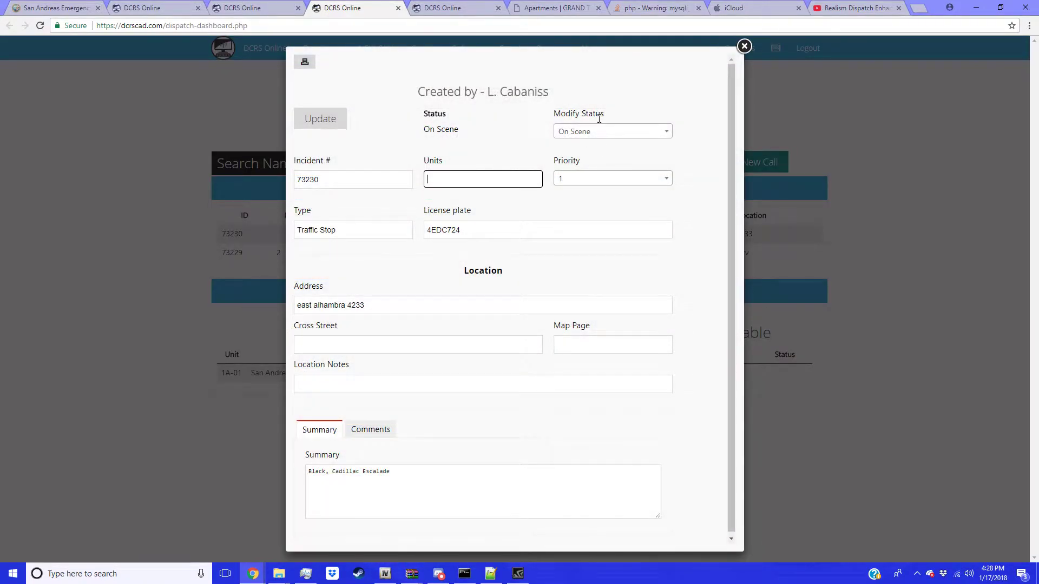
# Assign unit 1A-01 to the traffic stop call, keeping its status On Scene.
pyautogui.click(593, 135)
pyautogui.click(593, 135)
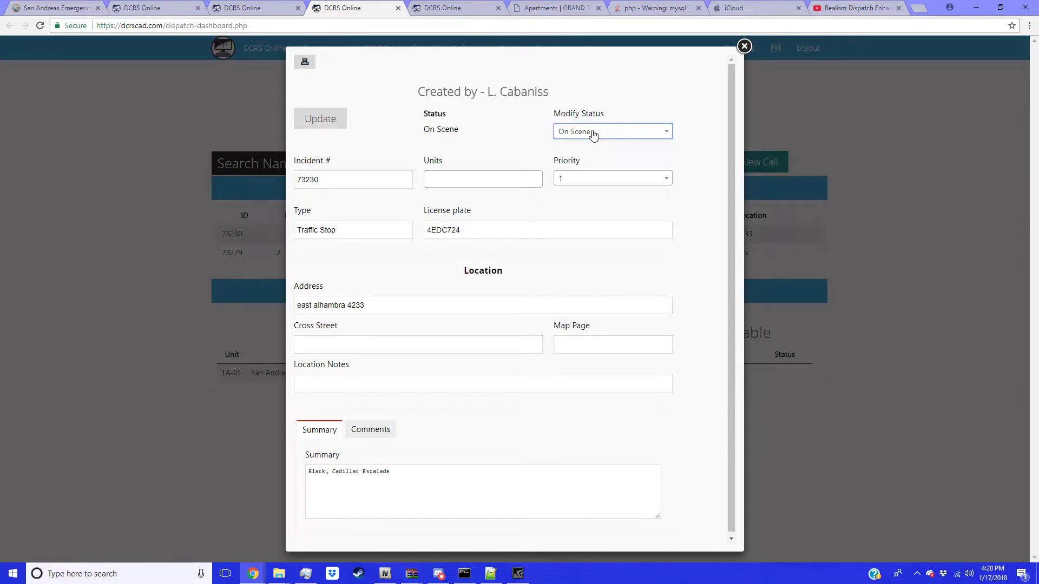
pyautogui.click(479, 180)
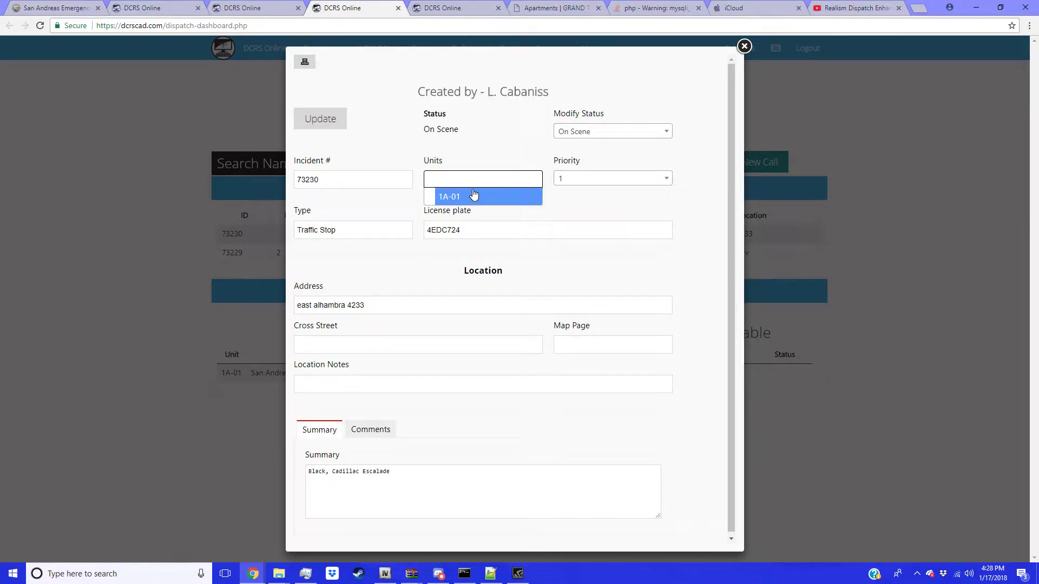
pyautogui.click(475, 205)
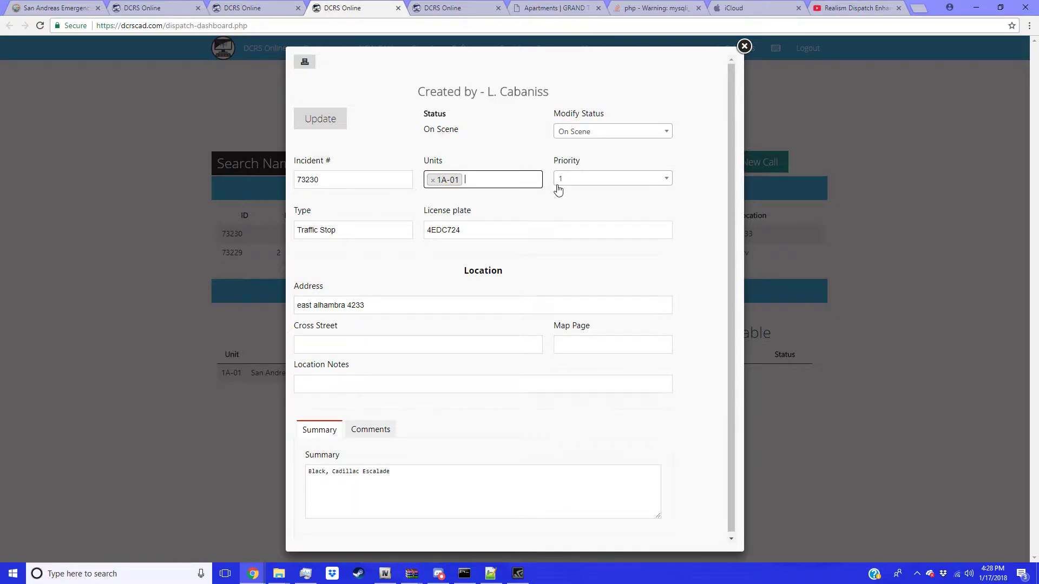
pyautogui.click(473, 226)
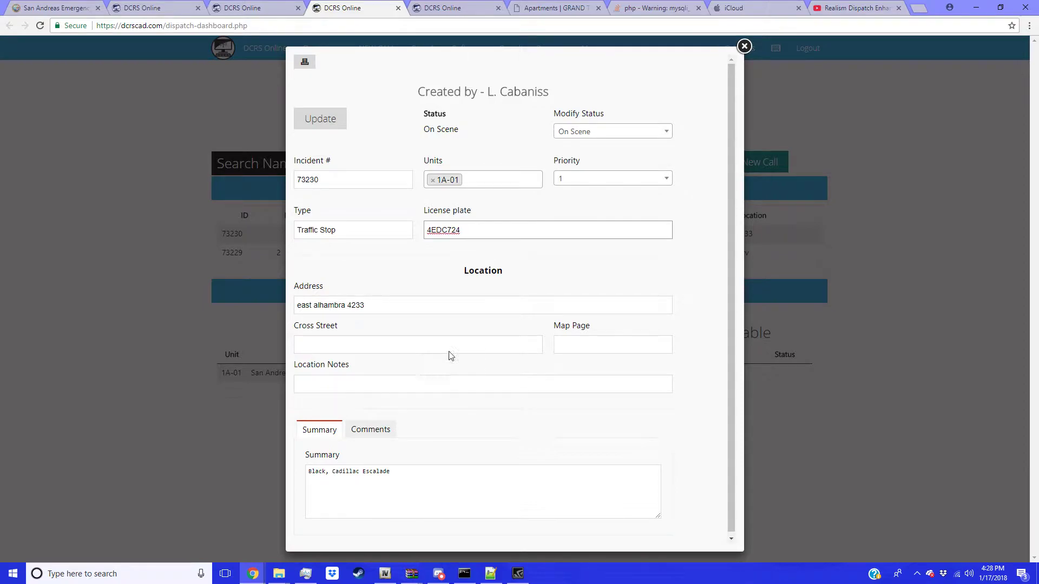
# Set the call's map page to 4233, remove that number from the address, and update the call.
pyautogui.scroll(-1, 382, 378)
pyautogui.click(610, 339)
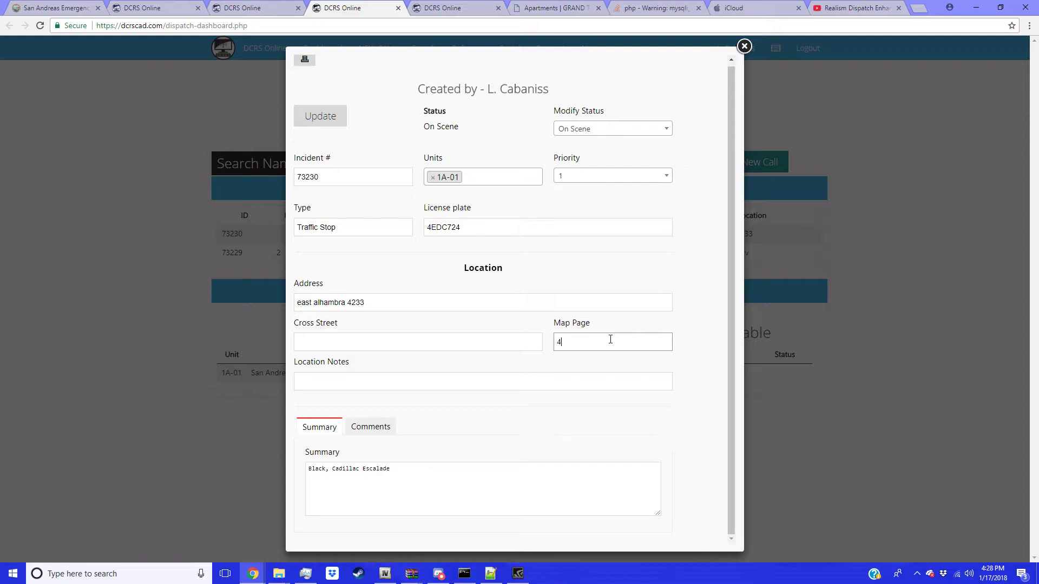
pyautogui.moveTo(346, 306); pyautogui.dragTo(454, 299)
pyautogui.press('BackSpace')
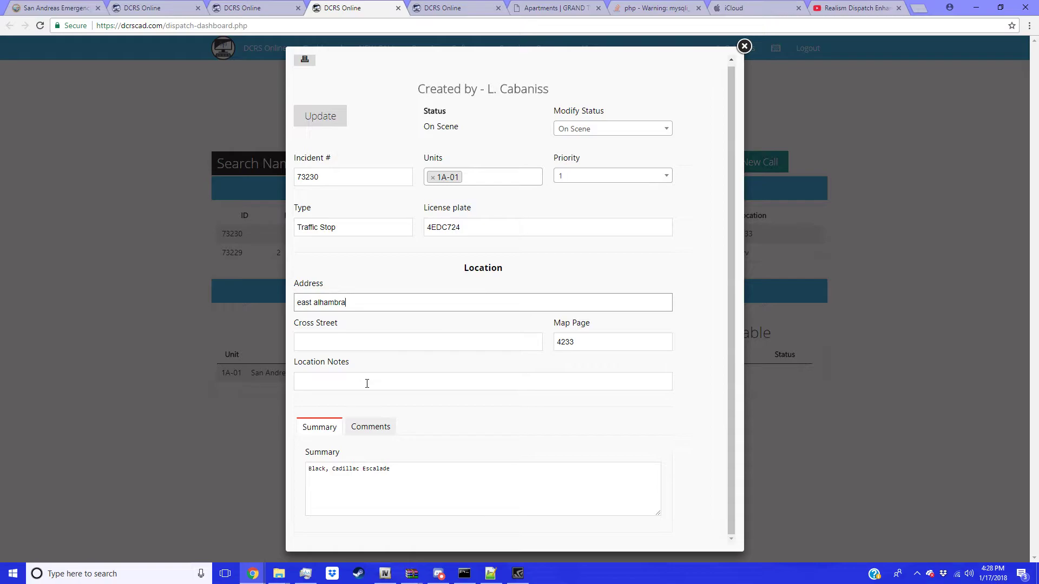
pyautogui.click(320, 120)
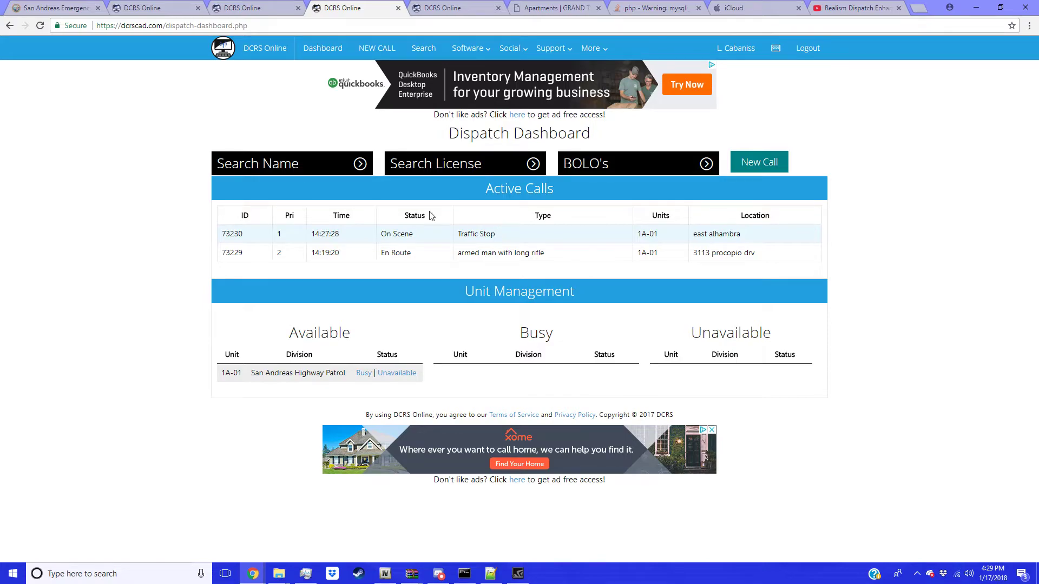
# Switch to the San Andreas Emergency Services forum, look over its sections, and open the server application form.
pyautogui.click(28, 7)
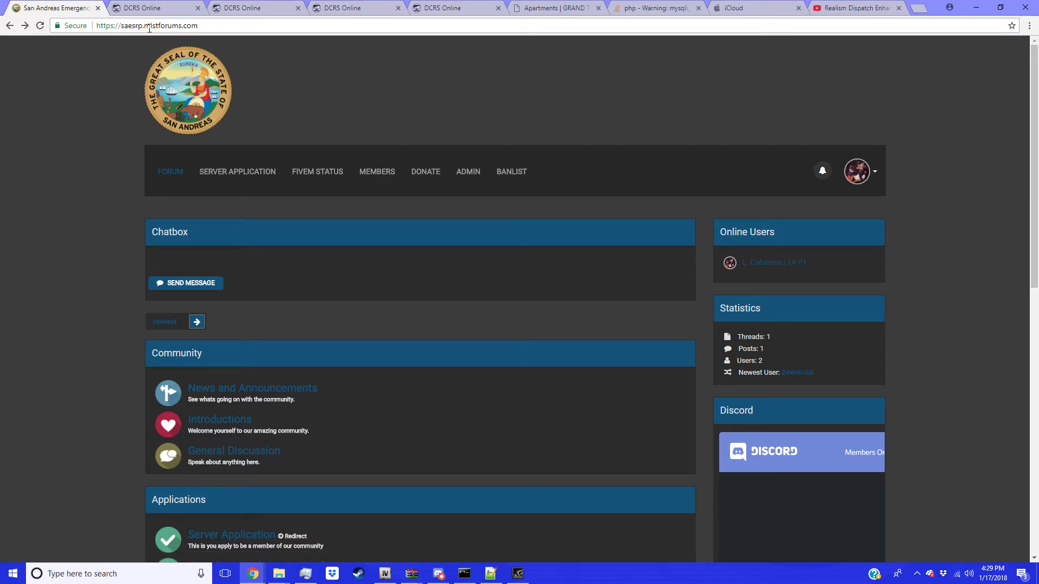
pyautogui.scroll(-4, 303, 216)
pyautogui.scroll(4, 265, 211)
pyautogui.click(238, 172)
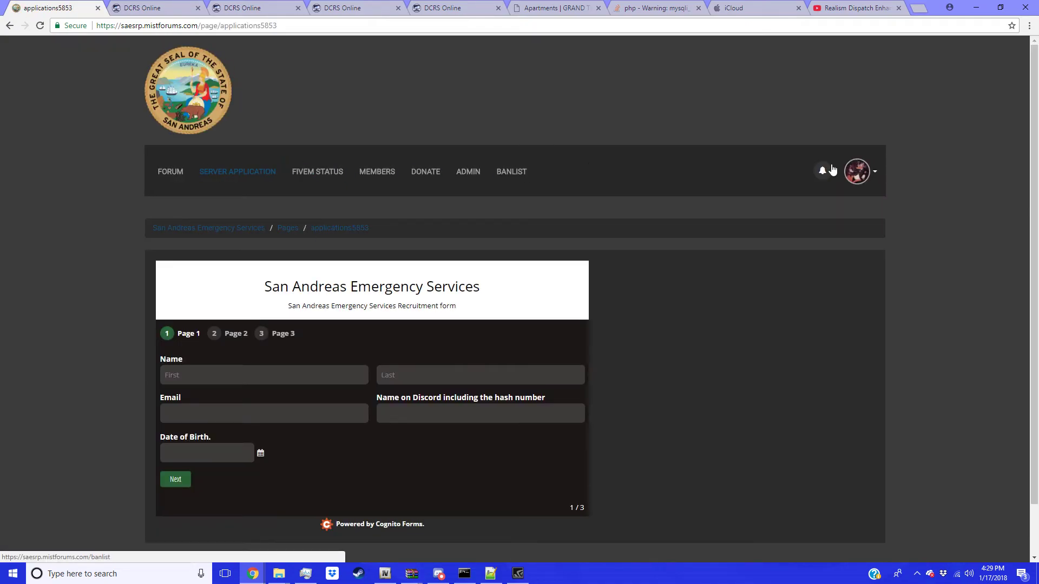
# Page through the blank recruitment form to view the questions on its three pages.
pyautogui.scroll(-1, 630, 242)
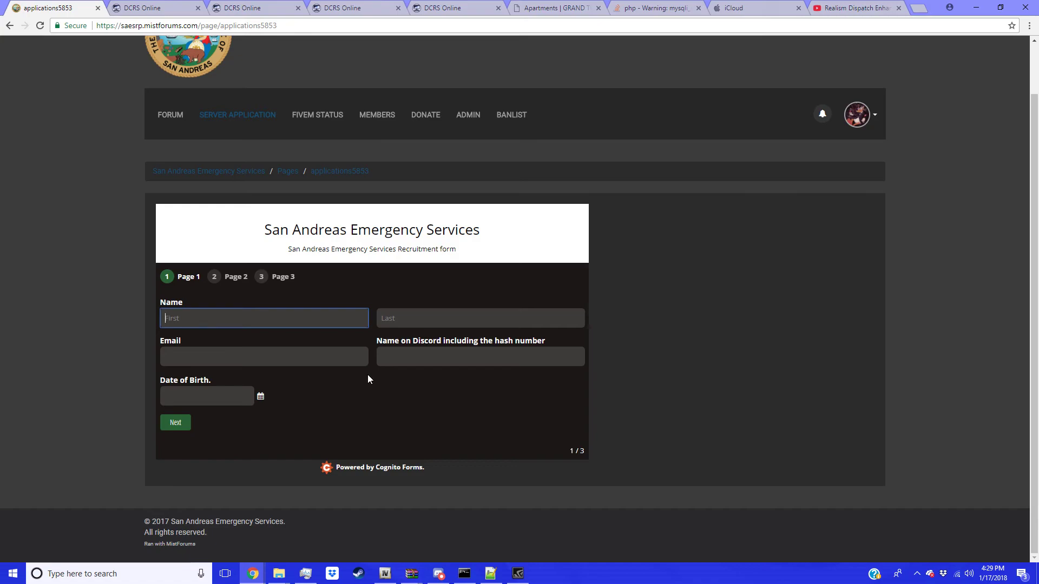
pyautogui.click(181, 423)
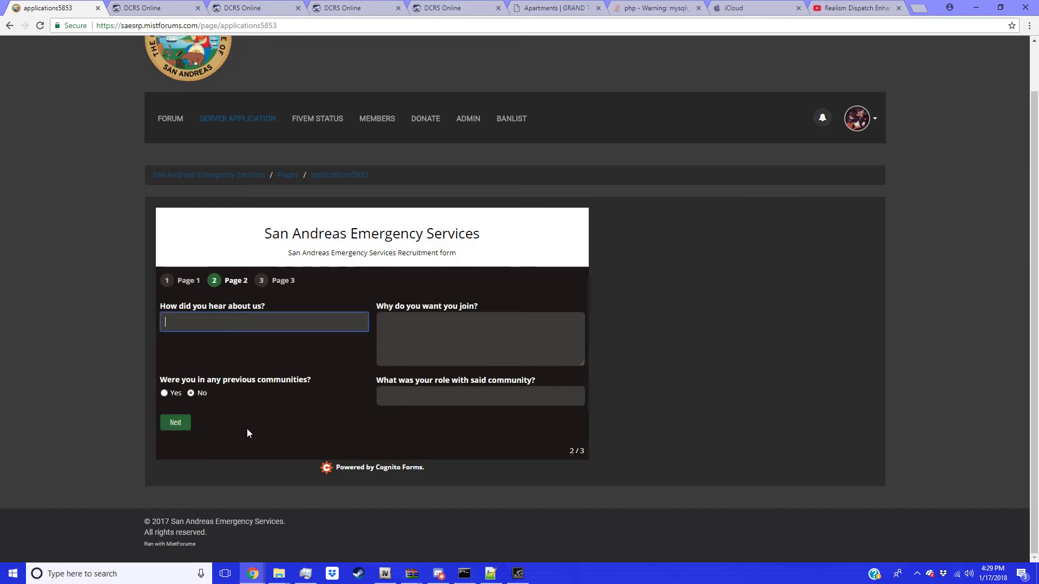
pyautogui.click(184, 424)
pyautogui.click(175, 423)
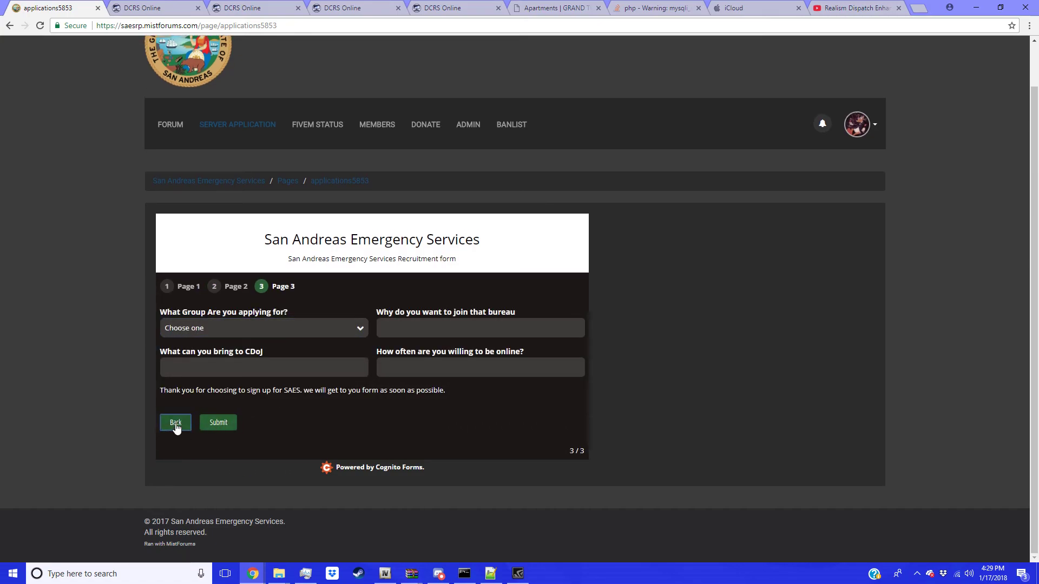